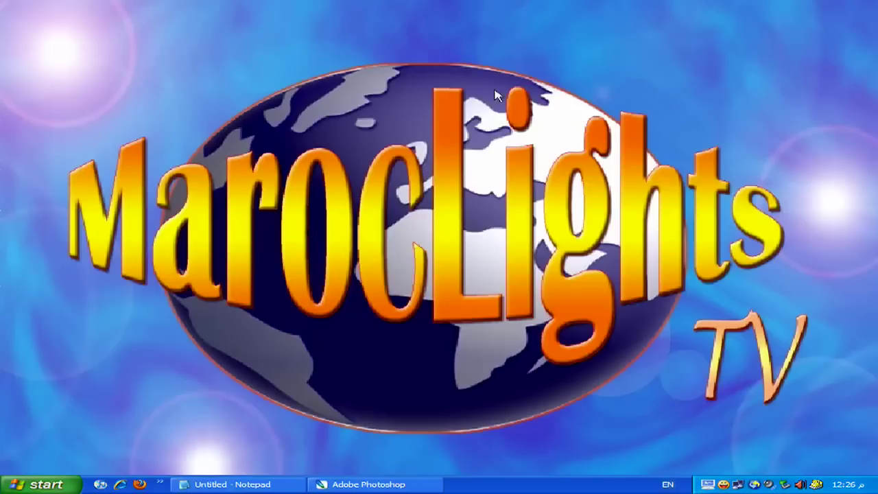
# - Bring up the Notepad note and highlight its intro on increasing light in dark photos
pyautogui.click(230, 485)
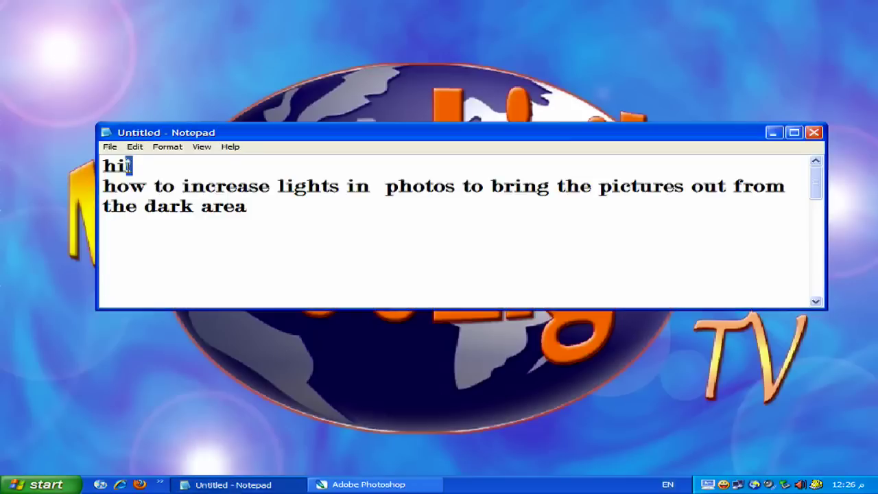
pyautogui.moveTo(128, 166); pyautogui.dragTo(95, 167)
pyautogui.click(274, 216)
pyautogui.moveTo(181, 186); pyautogui.dragTo(332, 186)
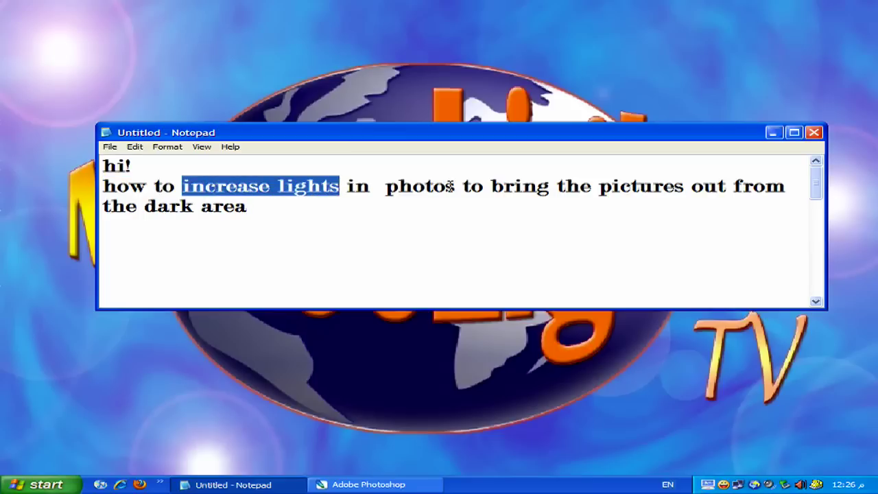
pyautogui.moveTo(454, 186); pyautogui.dragTo(355, 186)
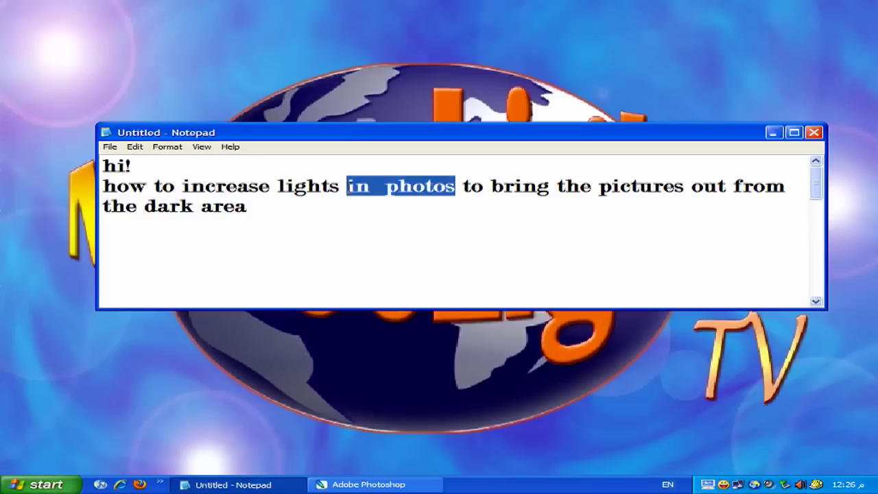
pyautogui.moveTo(492, 186)
pyautogui.mouseDown()
pyautogui.moveTo(785, 181)
pyautogui.moveTo(807, 198)
pyautogui.mouseUp()
pyautogui.click(729, 224)
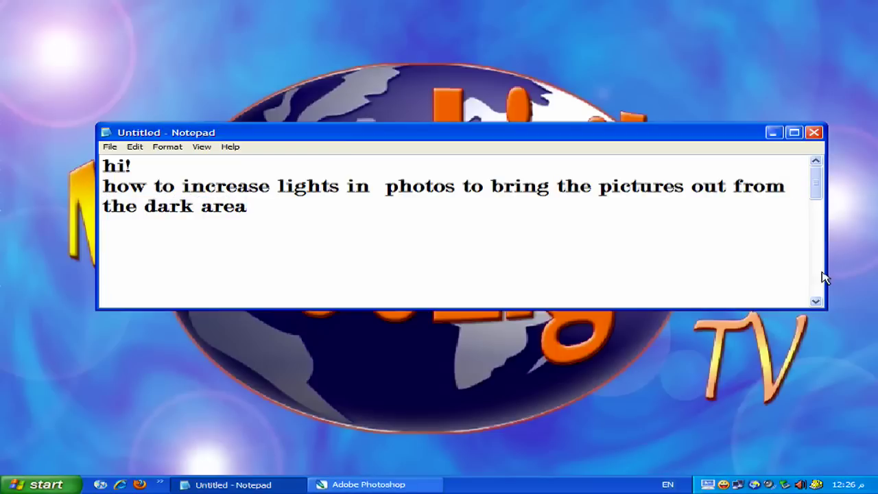
pyautogui.moveTo(818, 188); pyautogui.dragTo(822, 215)
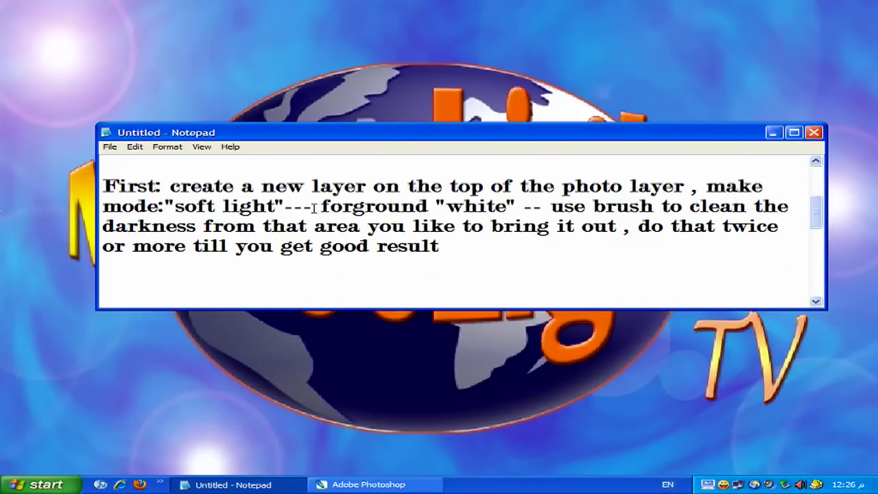
# - Add 'way:' after 'First' in the note's heading, then bring Photoshop forward
pyautogui.click(159, 187)
pyautogui.write('way:')
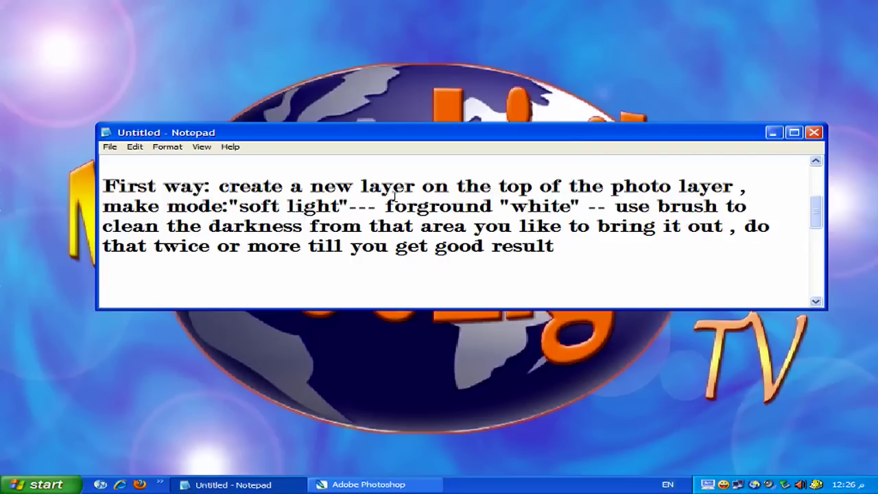
pyautogui.click(364, 484)
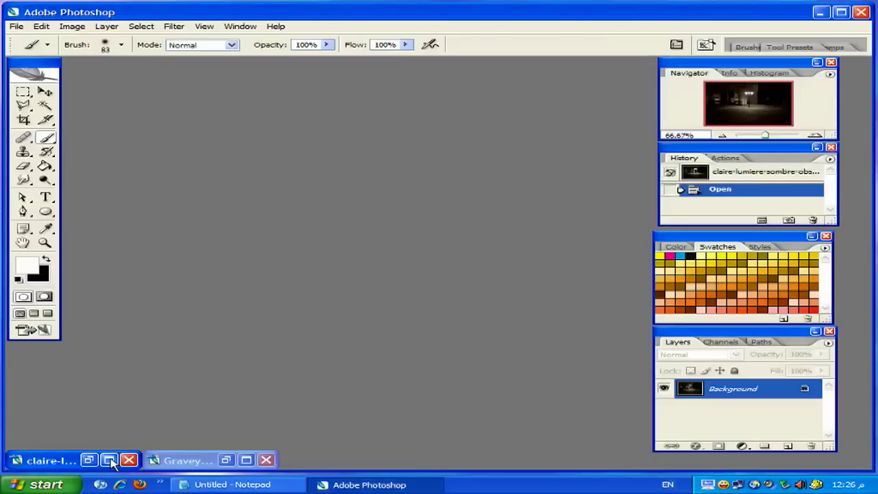
# - Add a Soft Light Layer 1 on the street photo and make white the foreground colour
pyautogui.click(89, 460)
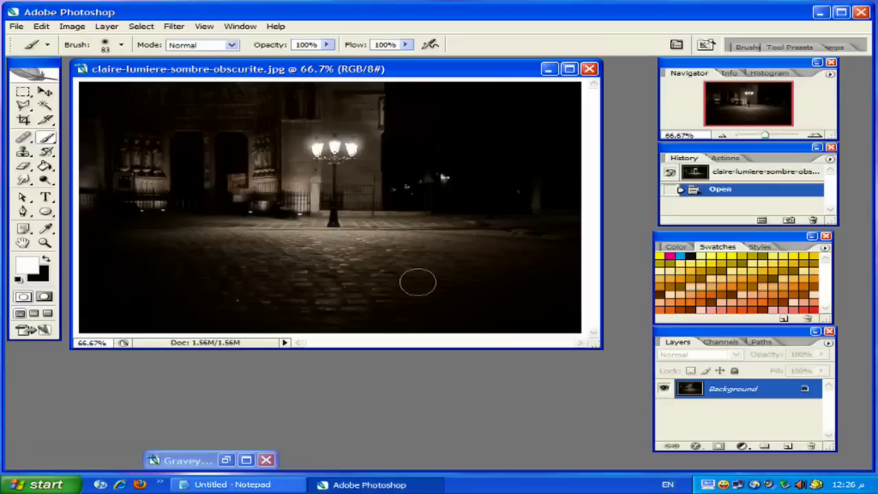
pyautogui.click(788, 446)
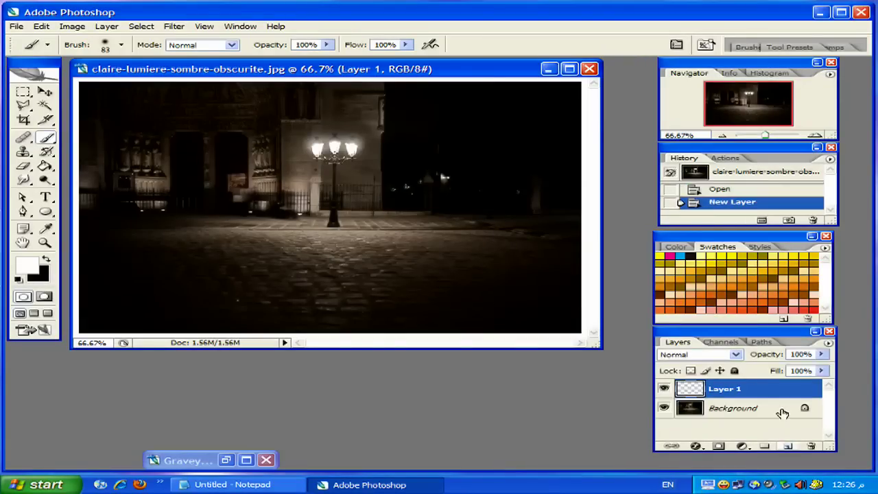
pyautogui.click(735, 355)
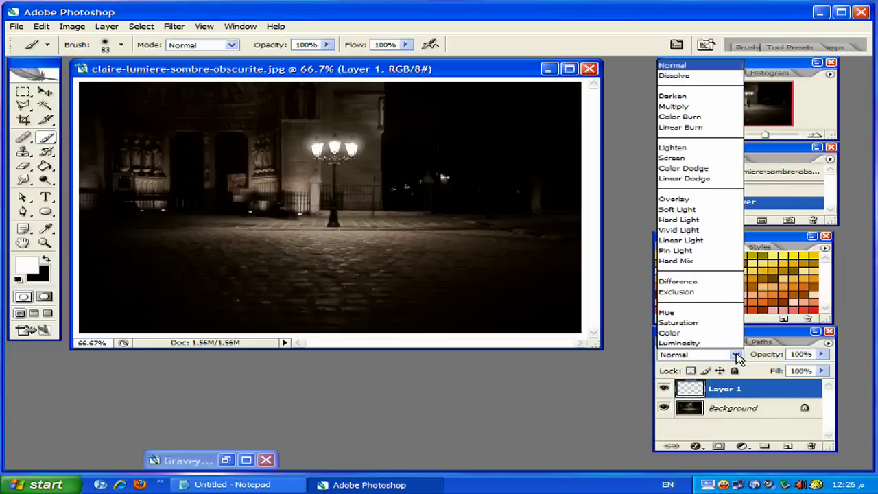
pyautogui.click(679, 209)
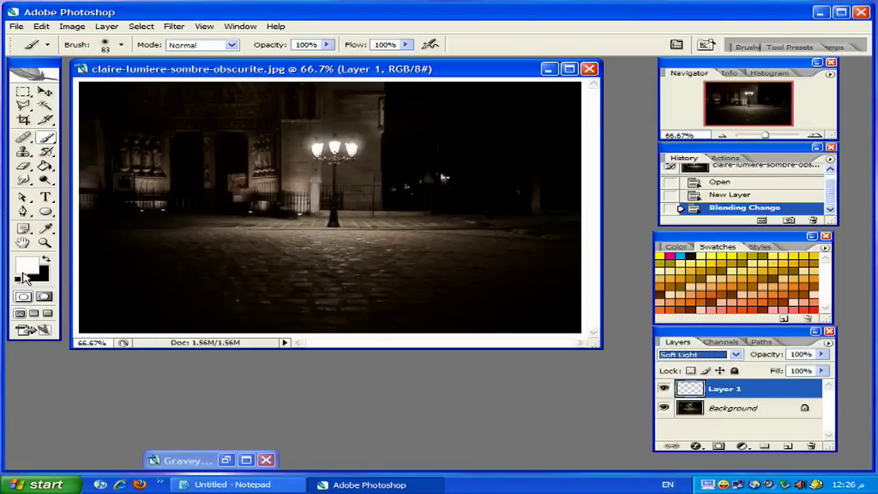
pyautogui.click(19, 278)
pyautogui.press('x')
# - Paint white on Layer 1 over the sky, arches, wall, railing and cobblestones, then add Layer 2
pyautogui.moveTo(562, 96); pyautogui.dragTo(399, 110)
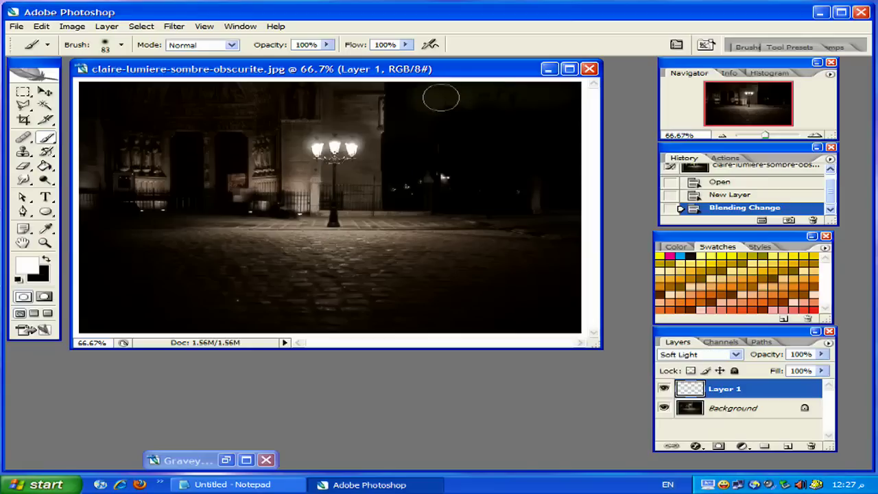
pyautogui.moveTo(431, 93)
pyautogui.mouseDown()
pyautogui.moveTo(112, 96)
pyautogui.moveTo(514, 89)
pyautogui.mouseUp()
pyautogui.moveTo(83, 110)
pyautogui.mouseDown()
pyautogui.moveTo(435, 124)
pyautogui.moveTo(292, 136)
pyautogui.moveTo(572, 167)
pyautogui.moveTo(572, 181)
pyautogui.moveTo(428, 185)
pyautogui.moveTo(551, 193)
pyautogui.mouseUp()
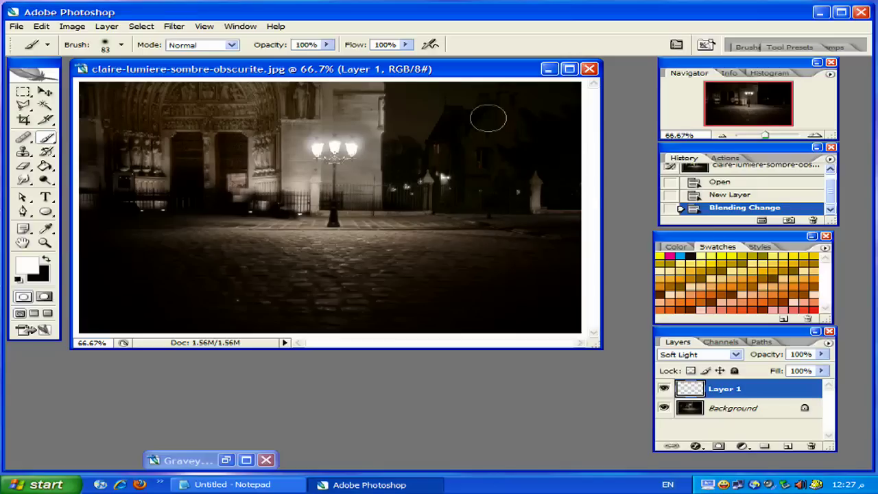
pyautogui.moveTo(426, 181)
pyautogui.mouseDown()
pyautogui.moveTo(315, 201)
pyautogui.moveTo(103, 199)
pyautogui.moveTo(260, 149)
pyautogui.moveTo(214, 107)
pyautogui.moveTo(74, 111)
pyautogui.mouseUp()
pyautogui.moveTo(81, 233)
pyautogui.mouseDown()
pyautogui.moveTo(137, 249)
pyautogui.moveTo(233, 229)
pyautogui.moveTo(576, 233)
pyautogui.mouseUp()
pyautogui.moveTo(576, 233)
pyautogui.mouseDown()
pyautogui.moveTo(223, 232)
pyautogui.moveTo(558, 245)
pyautogui.moveTo(520, 253)
pyautogui.moveTo(604, 249)
pyautogui.moveTo(136, 281)
pyautogui.moveTo(119, 274)
pyautogui.moveTo(107, 290)
pyautogui.moveTo(168, 309)
pyautogui.moveTo(484, 319)
pyautogui.moveTo(400, 309)
pyautogui.mouseUp()
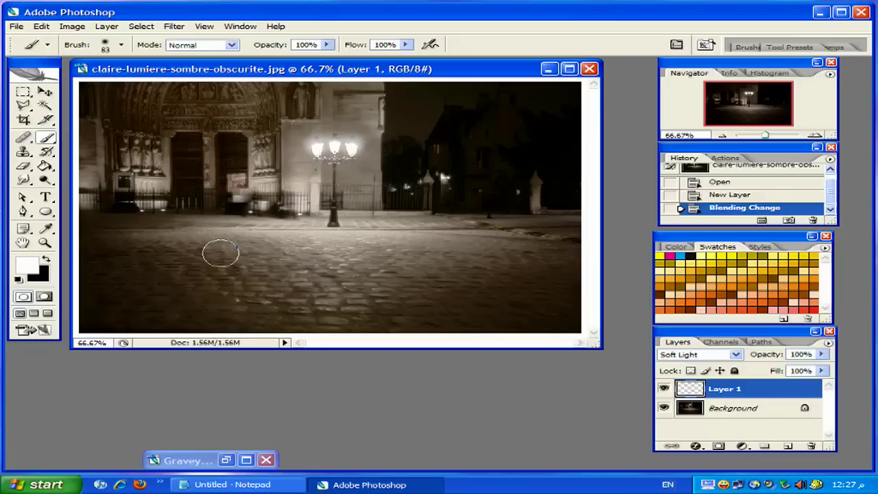
pyautogui.moveTo(229, 261)
pyautogui.mouseDown()
pyautogui.moveTo(343, 249)
pyautogui.moveTo(524, 342)
pyautogui.mouseUp()
pyautogui.click(788, 446)
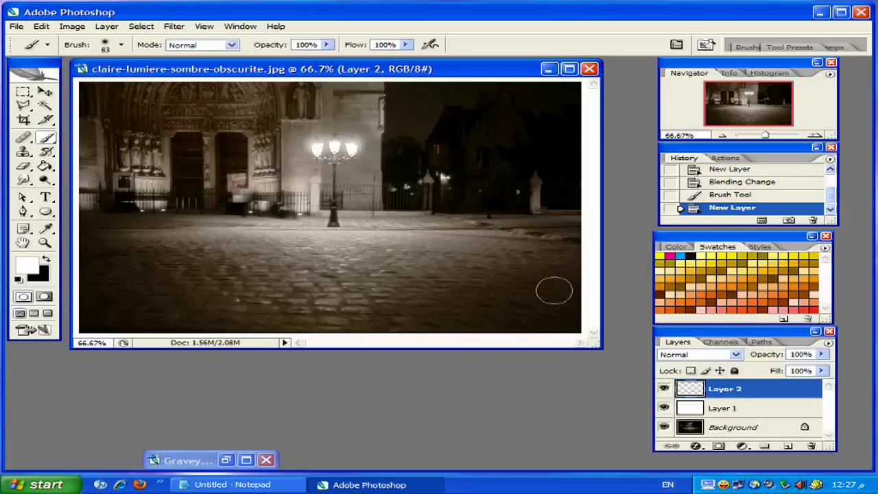
# - Set Layer 2 to Soft Light and brush white over the sky and the house
pyautogui.moveTo(527, 114); pyautogui.dragTo(517, 114)
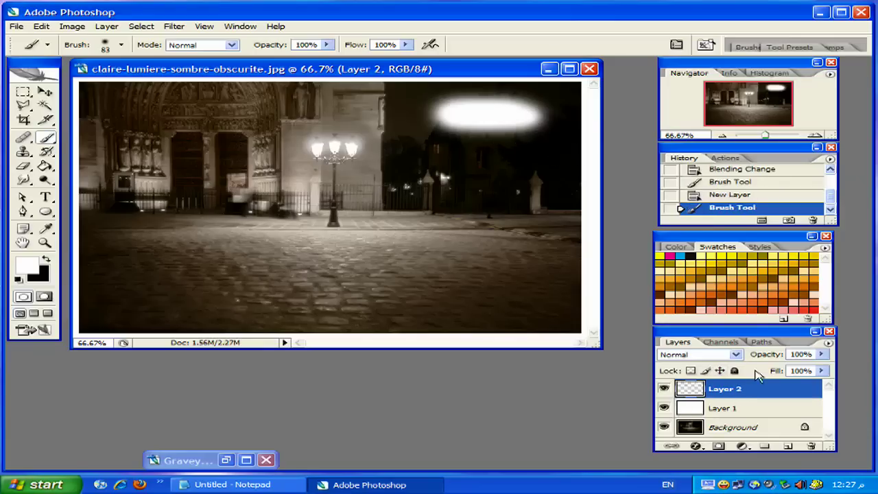
pyautogui.click(735, 354)
pyautogui.click(682, 209)
pyautogui.moveTo(554, 122)
pyautogui.mouseDown()
pyautogui.moveTo(559, 98)
pyautogui.moveTo(565, 161)
pyautogui.moveTo(549, 178)
pyautogui.moveTo(555, 186)
pyautogui.moveTo(508, 139)
pyautogui.moveTo(408, 176)
pyautogui.moveTo(398, 96)
pyautogui.moveTo(94, 96)
pyautogui.moveTo(108, 127)
pyautogui.moveTo(206, 157)
pyautogui.moveTo(421, 157)
pyautogui.moveTo(137, 178)
pyautogui.moveTo(89, 192)
pyautogui.moveTo(371, 199)
pyautogui.moveTo(212, 201)
pyautogui.moveTo(103, 154)
pyautogui.moveTo(74, 157)
pyautogui.moveTo(113, 100)
pyautogui.moveTo(580, 220)
pyautogui.moveTo(583, 274)
pyautogui.moveTo(496, 269)
pyautogui.moveTo(543, 323)
pyautogui.moveTo(323, 305)
pyautogui.moveTo(418, 308)
pyautogui.moveTo(318, 255)
pyautogui.moveTo(89, 233)
pyautogui.moveTo(172, 306)
pyautogui.moveTo(212, 313)
pyautogui.moveTo(107, 309)
pyautogui.moveTo(154, 275)
pyautogui.mouseUp()
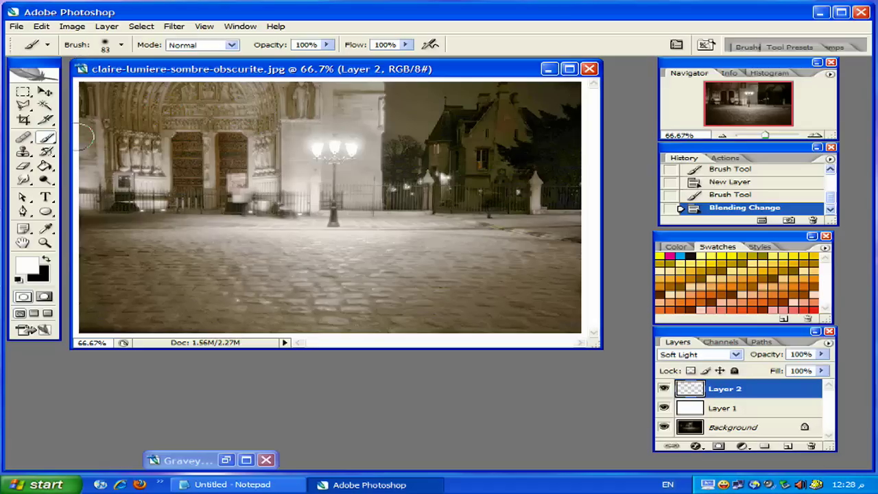
pyautogui.moveTo(571, 177); pyautogui.dragTo(553, 181)
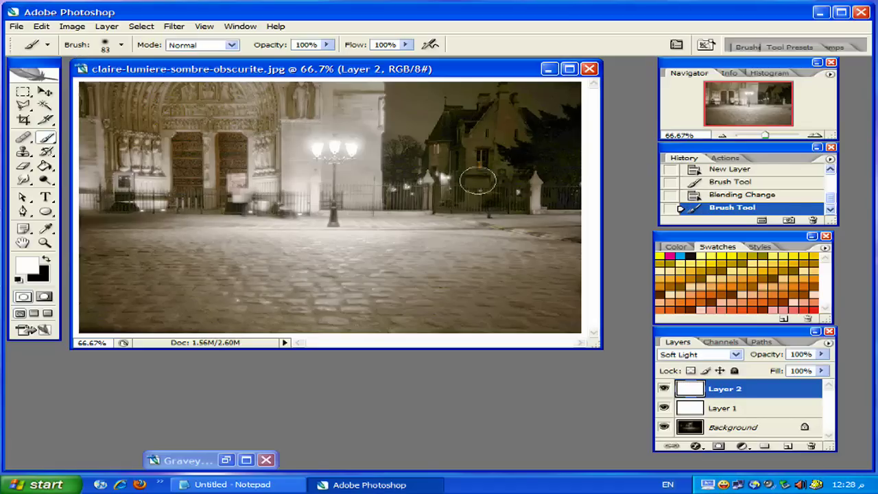
# - Toggle the brightening layers off and on to compare, then minimize the street photo
pyautogui.moveTo(664, 388); pyautogui.dragTo(666, 411)
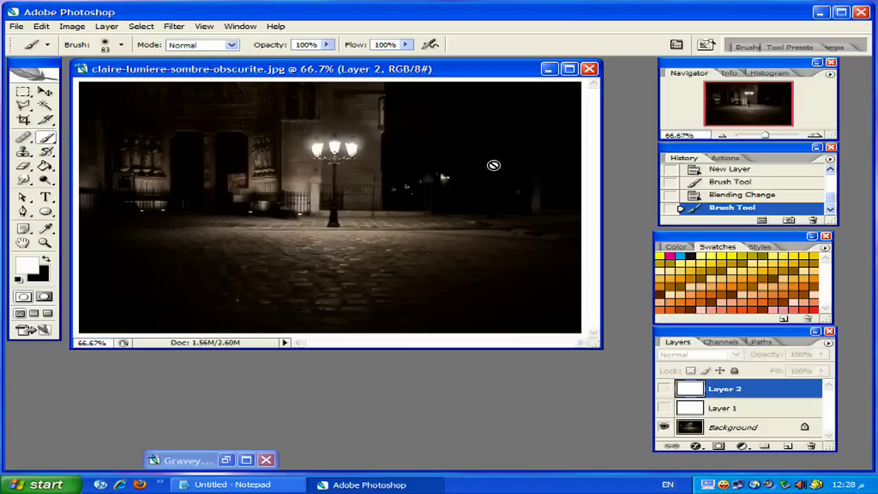
pyautogui.moveTo(663, 389); pyautogui.dragTo(665, 408)
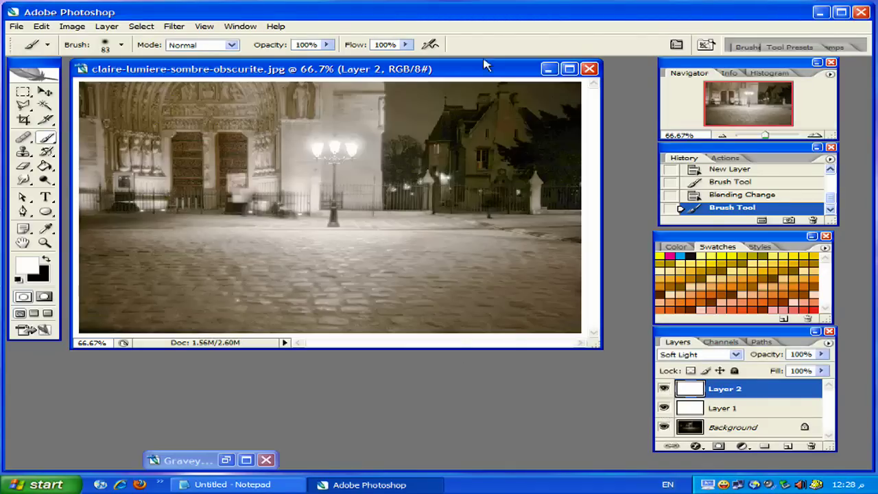
pyautogui.click(548, 68)
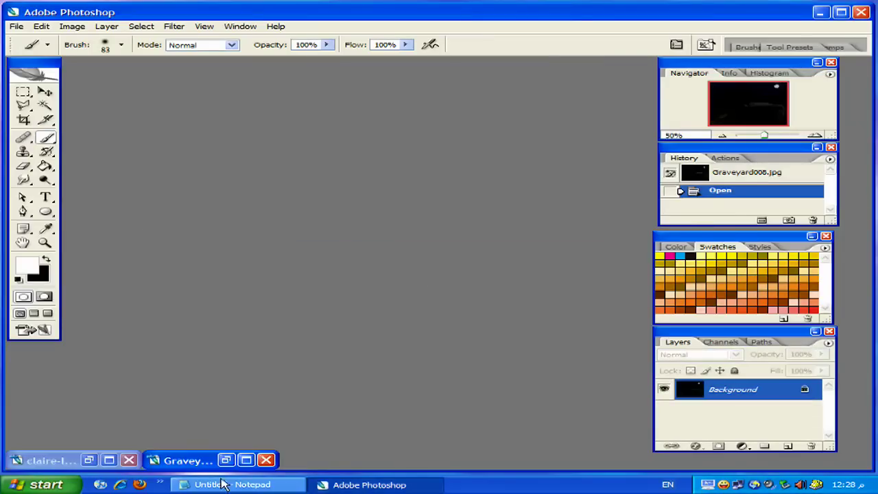
# - Label the second method 'Second way:' and highlight its green-channel, copy-to-layer and duplicate steps
pyautogui.click(226, 485)
pyautogui.moveTo(816, 210); pyautogui.dragTo(816, 248)
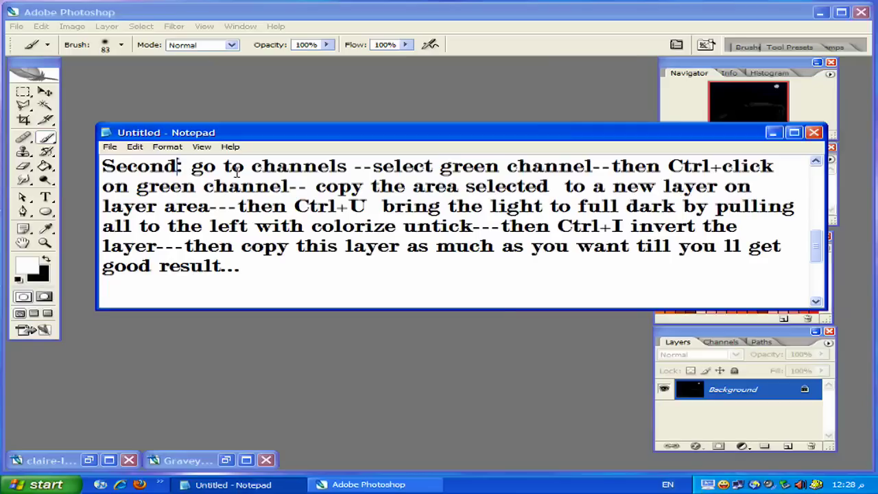
pyautogui.write('wa')
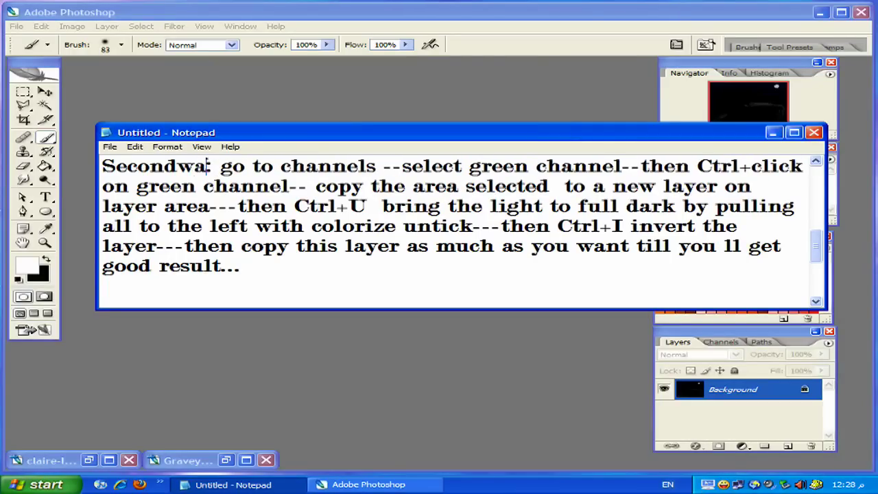
pyautogui.write('y:')
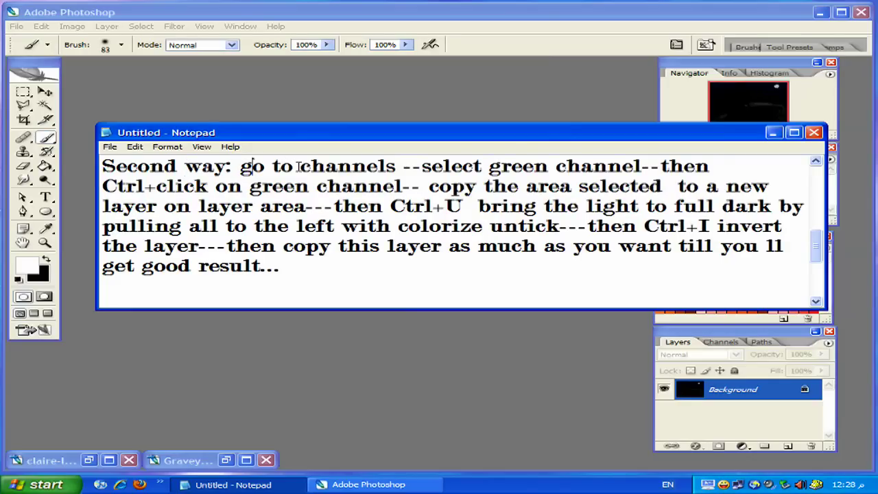
pyautogui.moveTo(401, 167); pyautogui.dragTo(282, 166)
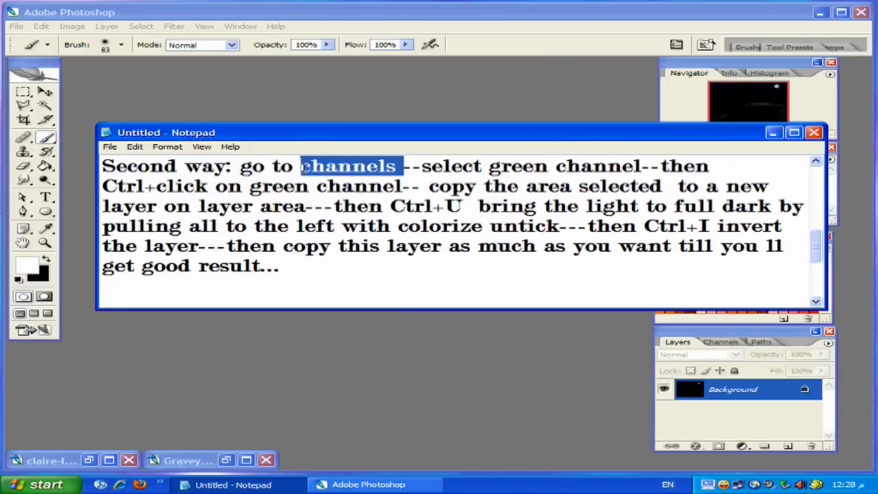
pyautogui.moveTo(422, 167)
pyautogui.mouseDown()
pyautogui.moveTo(707, 166)
pyautogui.moveTo(707, 181)
pyautogui.mouseUp()
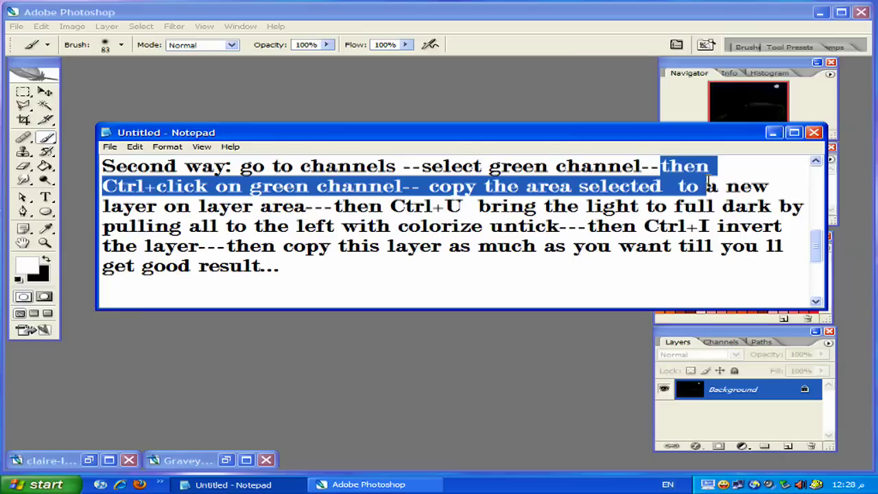
pyautogui.moveTo(104, 206)
pyautogui.mouseDown()
pyautogui.moveTo(805, 206)
pyautogui.moveTo(716, 226)
pyautogui.moveTo(466, 225)
pyautogui.moveTo(784, 232)
pyautogui.mouseUp()
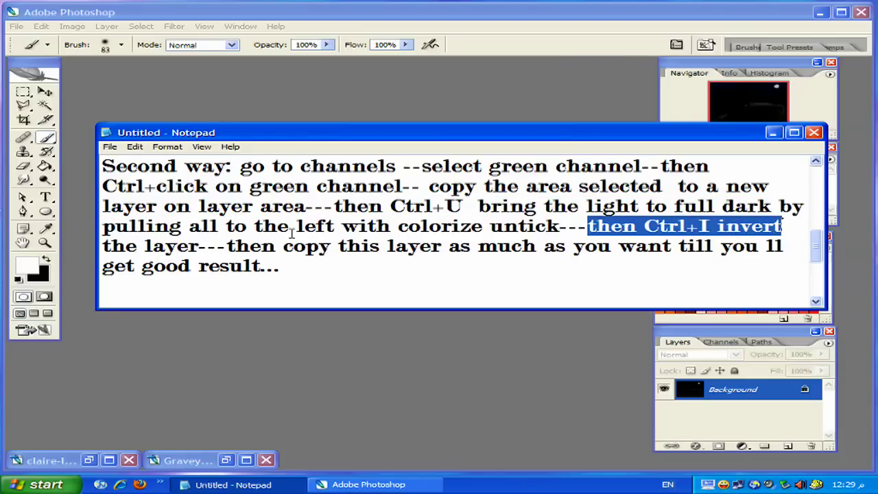
pyautogui.moveTo(232, 246)
pyautogui.mouseDown()
pyautogui.moveTo(757, 249)
pyautogui.moveTo(786, 250)
pyautogui.moveTo(784, 267)
pyautogui.mouseUp()
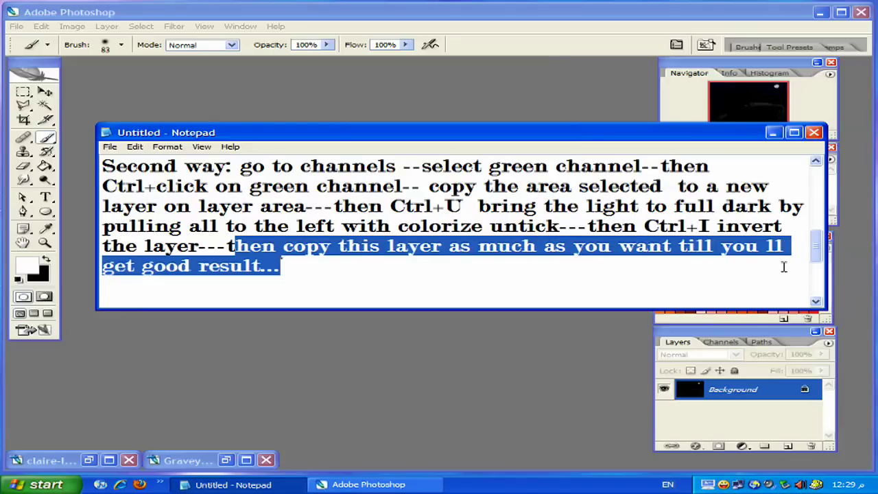
pyautogui.click(330, 270)
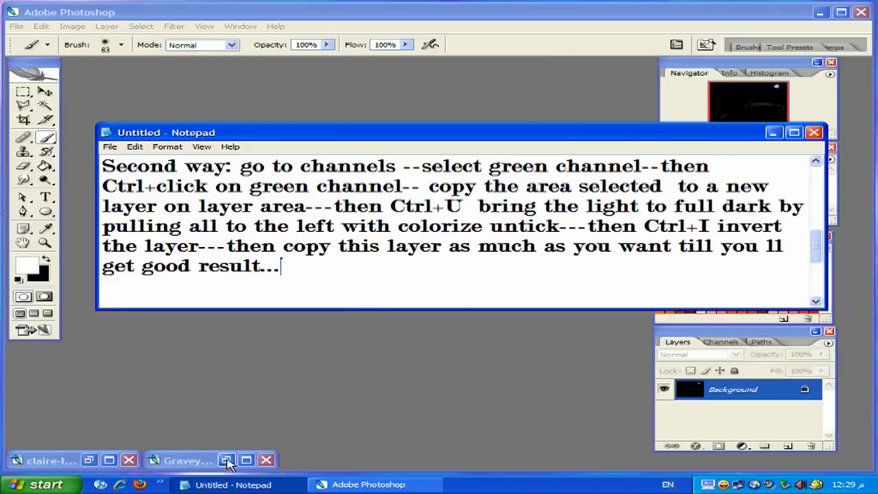
pyautogui.click(226, 460)
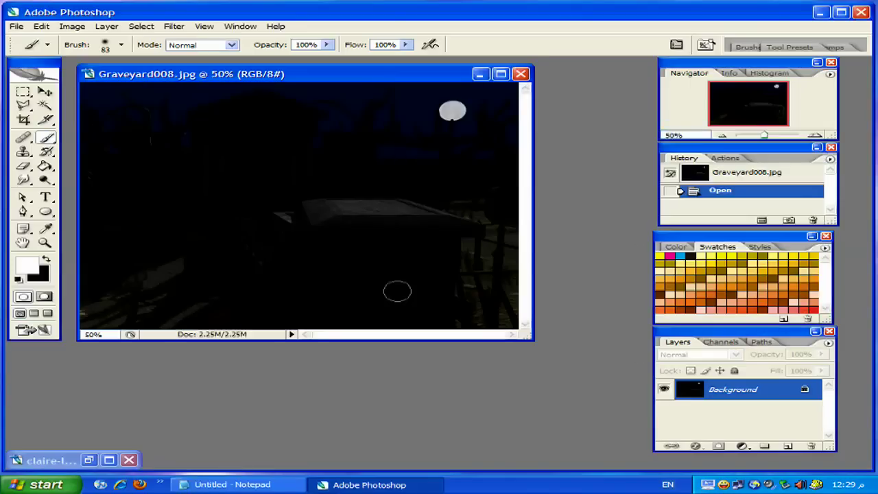
# - Load the Green channel as a selection, add a new layer and paste, undoing the blackened result
pyautogui.click(722, 341)
pyautogui.click(704, 396)
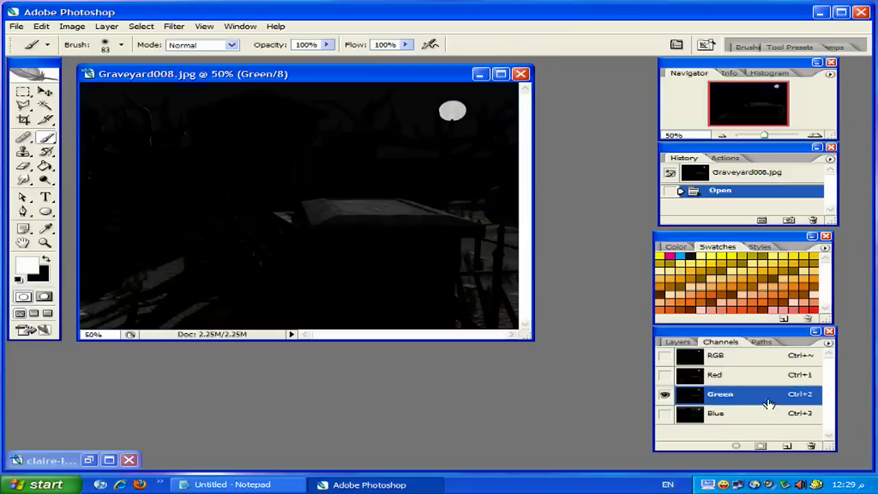
pyautogui.keyDown('ctrl'); pyautogui.click(696, 396); pyautogui.keyUp('ctrl')
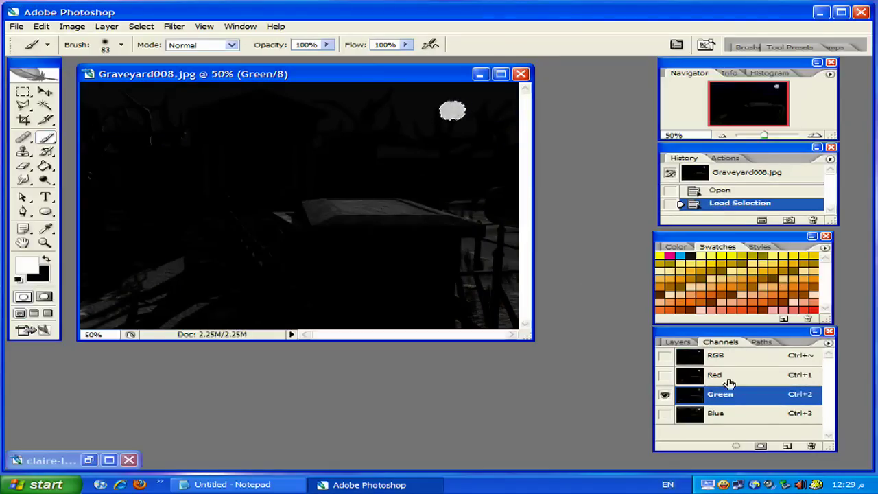
pyautogui.click(679, 342)
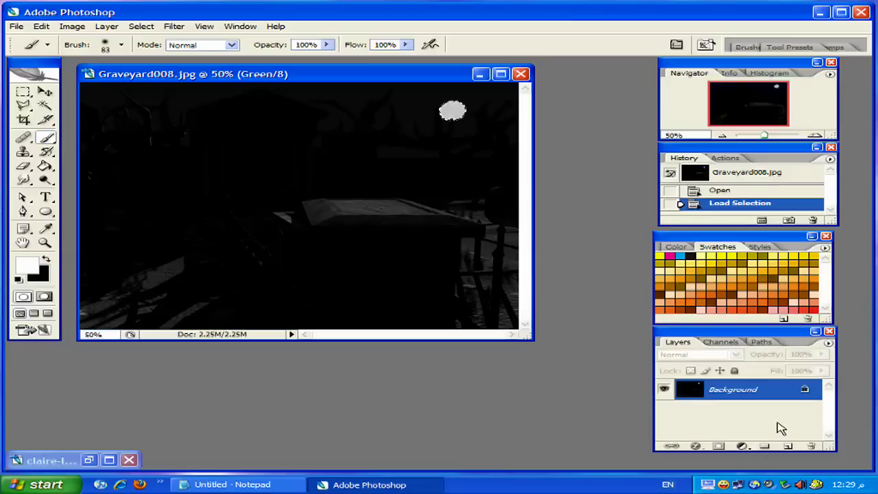
pyautogui.click(787, 446)
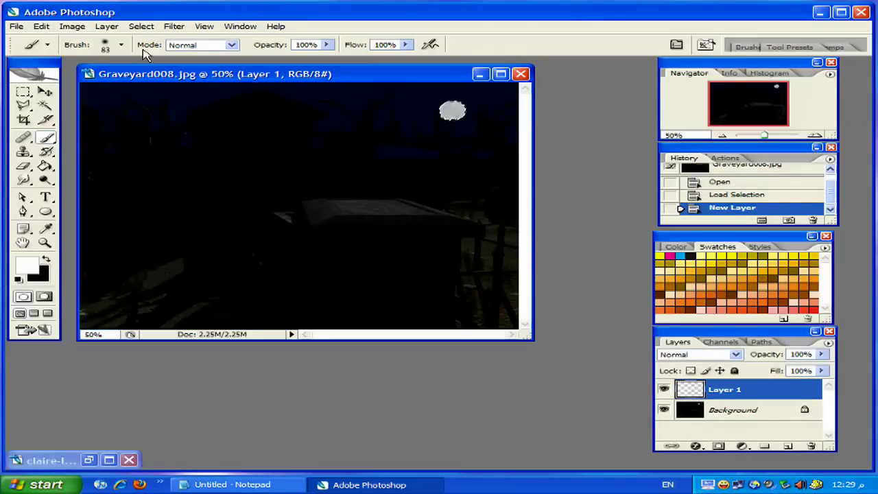
pyautogui.click(73, 28)
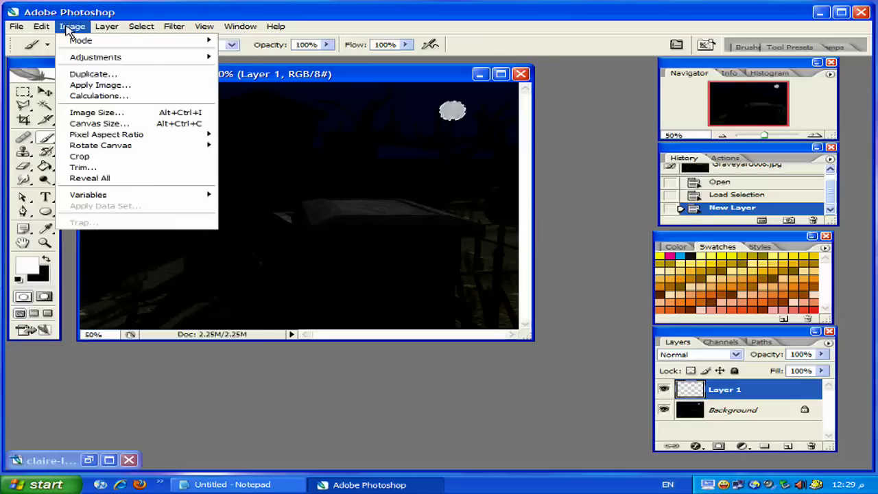
pyautogui.moveTo(41, 26)
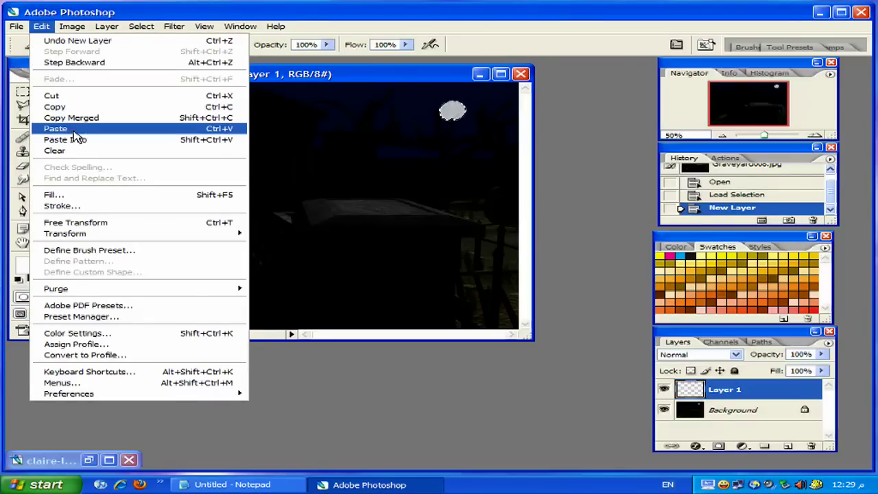
pyautogui.click(77, 137)
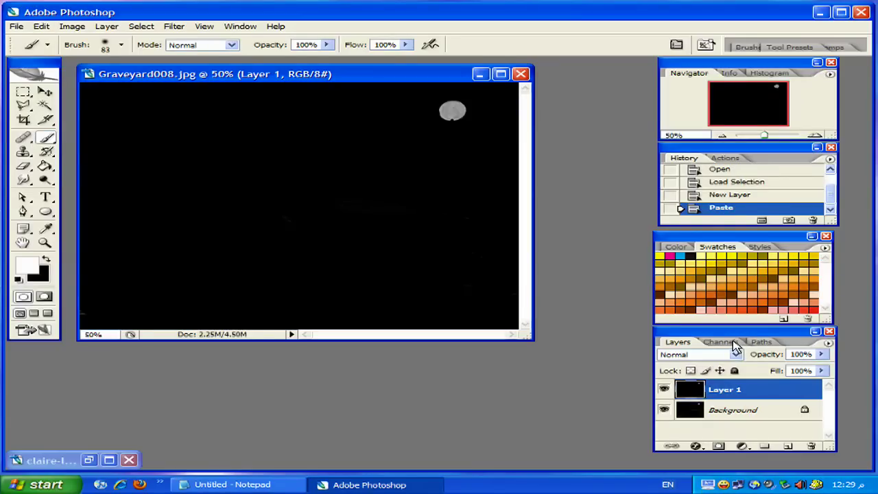
pyautogui.hotkey('ctrl', 'z')
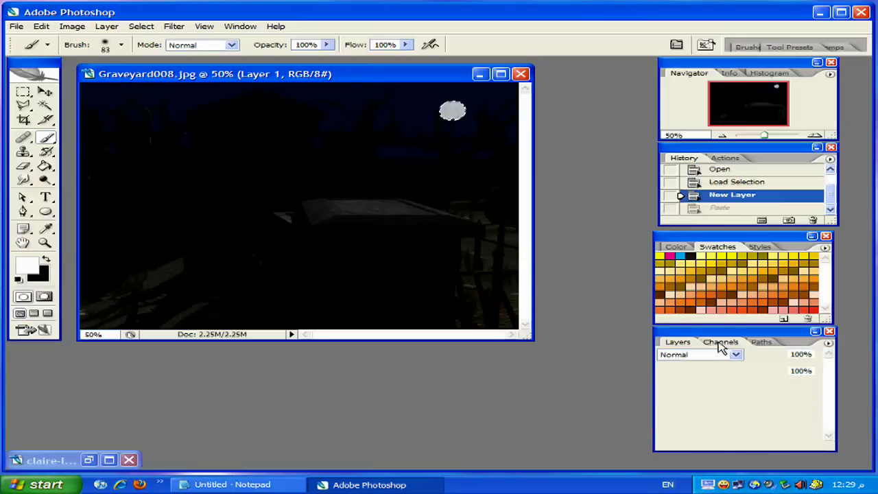
# - Retry copying the green-channel selection, dismiss the empty-selection error and delete the empty Layer 1
pyautogui.click(721, 342)
pyautogui.click(706, 398)
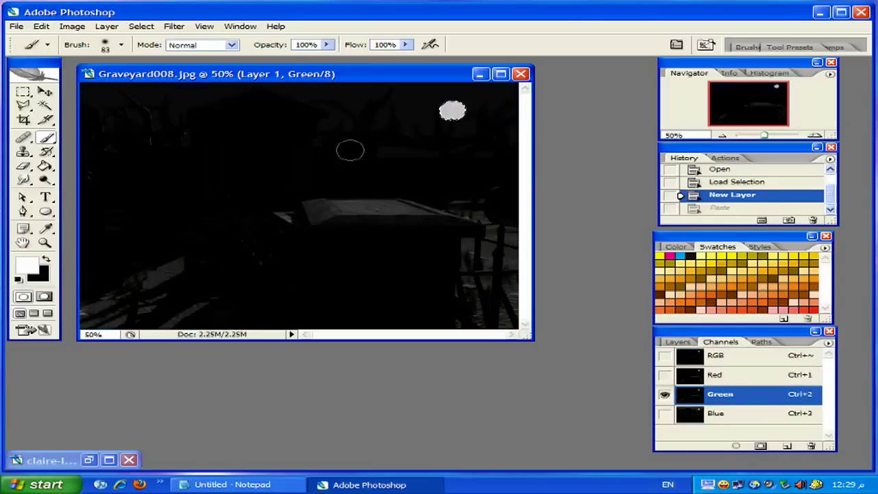
pyautogui.click(42, 26)
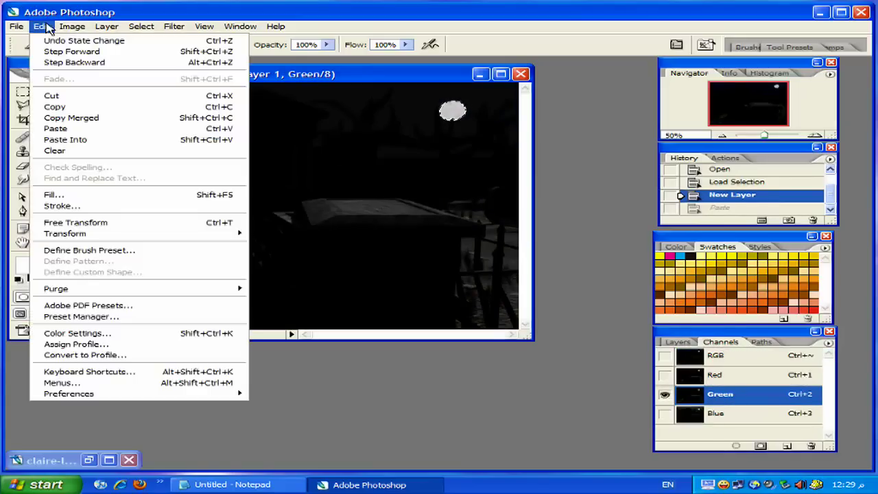
pyautogui.click(61, 108)
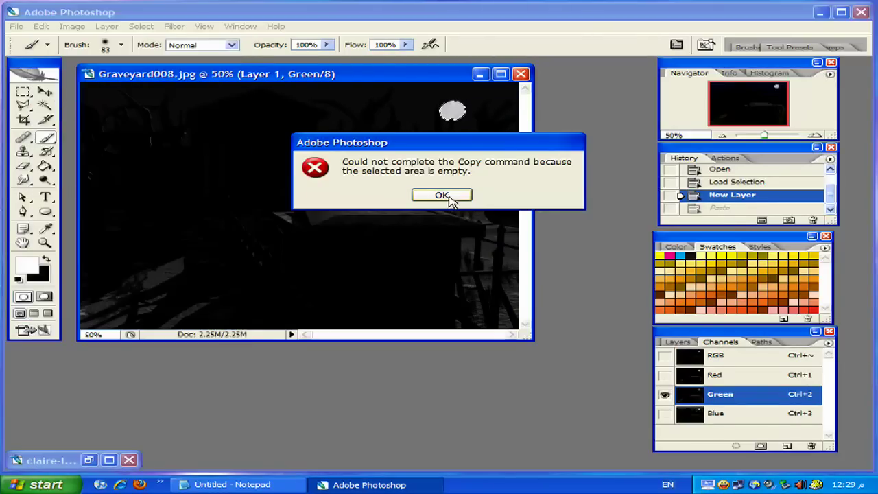
pyautogui.click(442, 195)
pyautogui.click(686, 342)
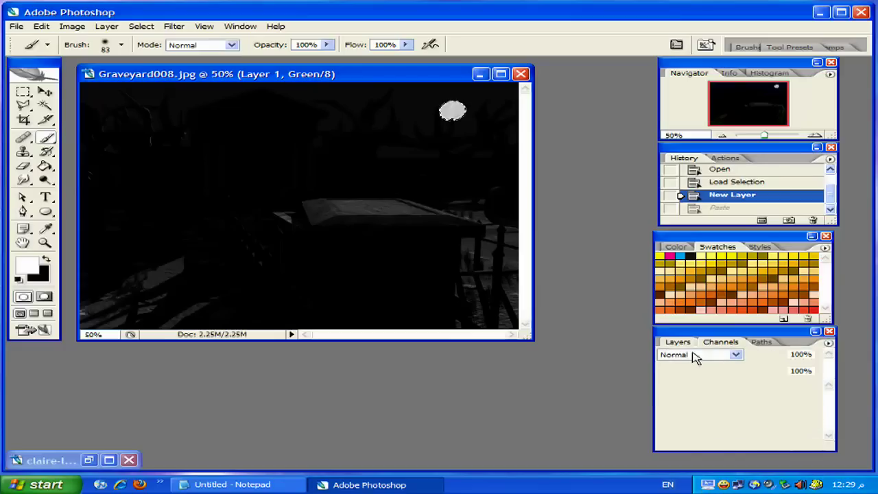
pyautogui.click(814, 444)
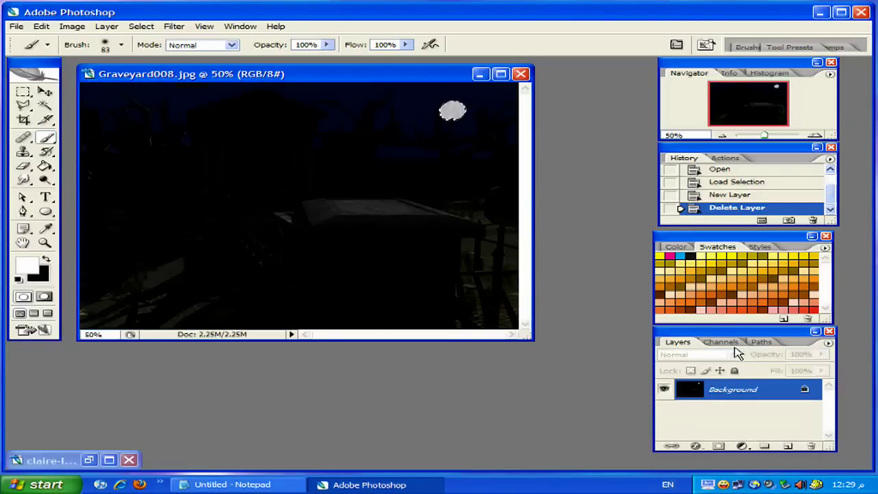
# - Copy the green-channel selection into a new Layer 1 and check it with Background hidden
pyautogui.click(720, 341)
pyautogui.click(721, 393)
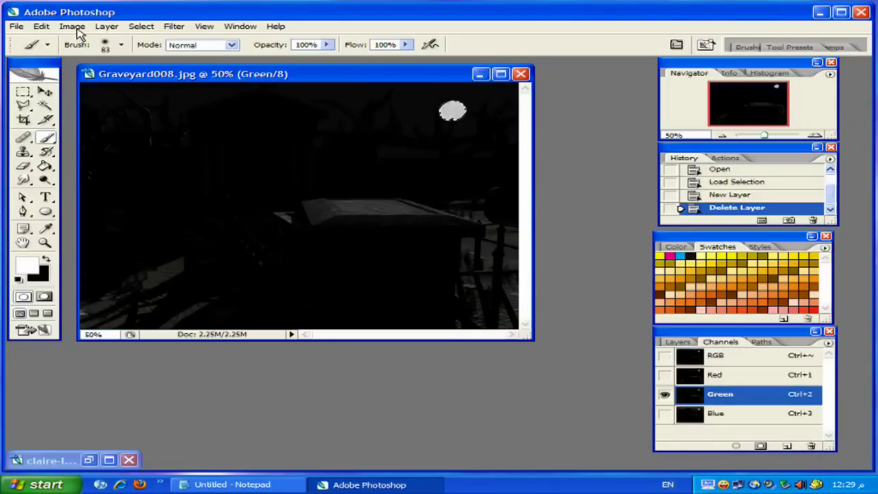
pyautogui.click(52, 29)
pyautogui.click(66, 107)
pyautogui.click(677, 342)
pyautogui.click(788, 445)
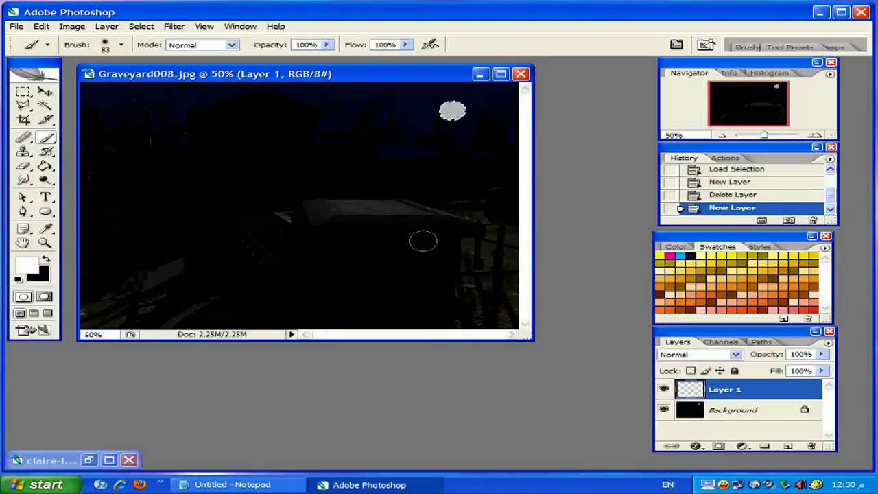
pyautogui.click(41, 26)
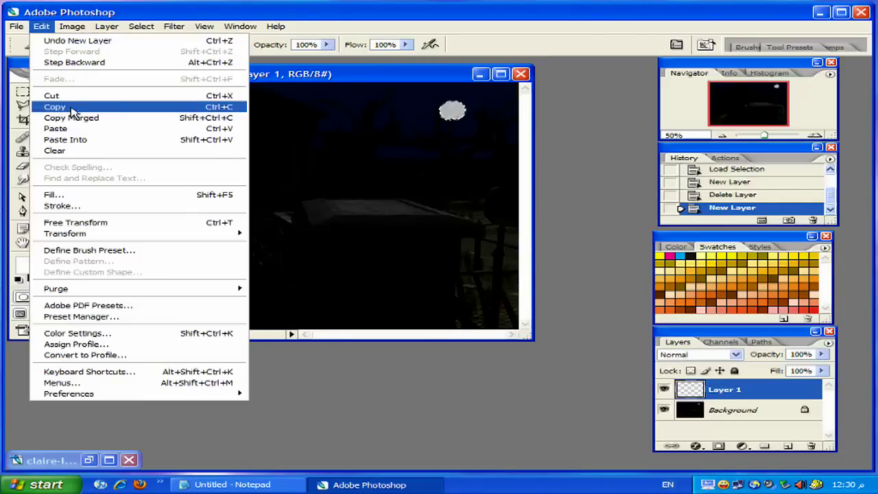
pyautogui.click(68, 129)
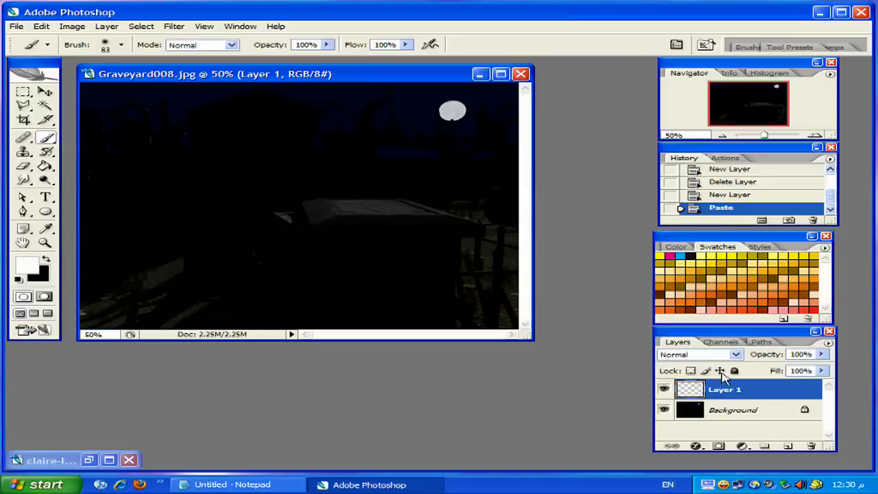
pyautogui.click(663, 409)
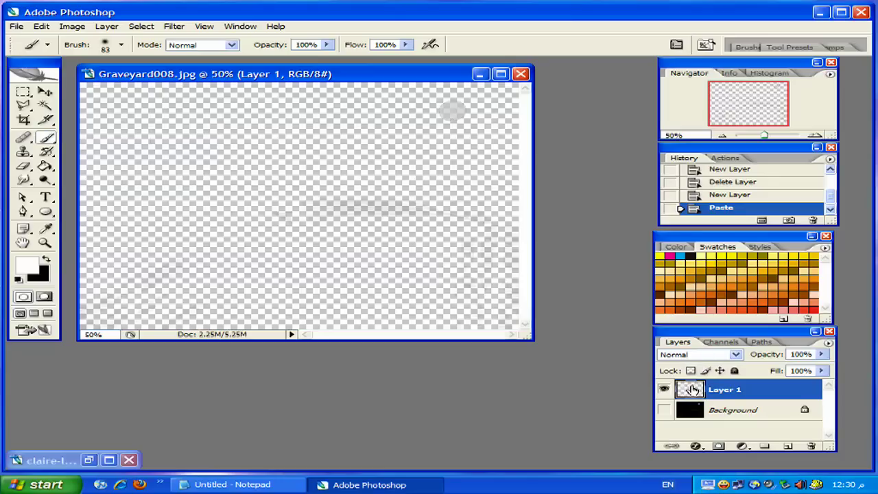
pyautogui.click(664, 410)
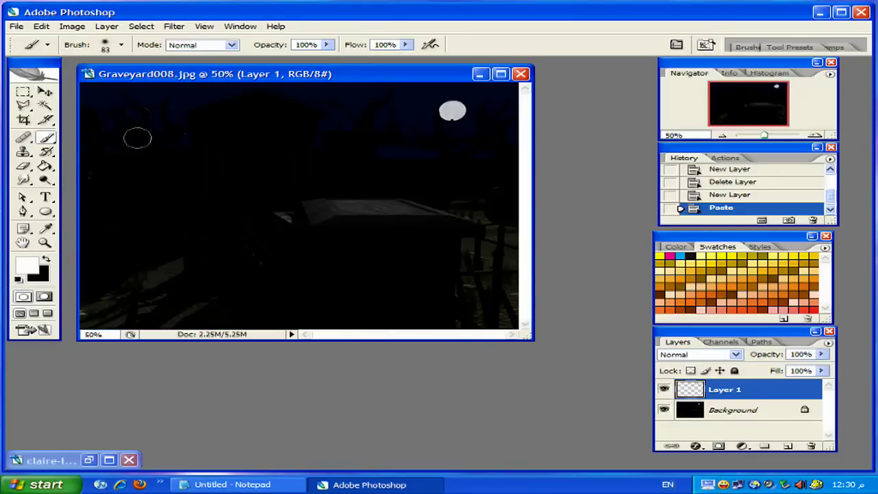
# - Apply Hue/Saturation to Layer 1: Hue -180, Saturation -100, Lightness -100, Colorize off
pyautogui.click(72, 26)
pyautogui.moveTo(95, 57)
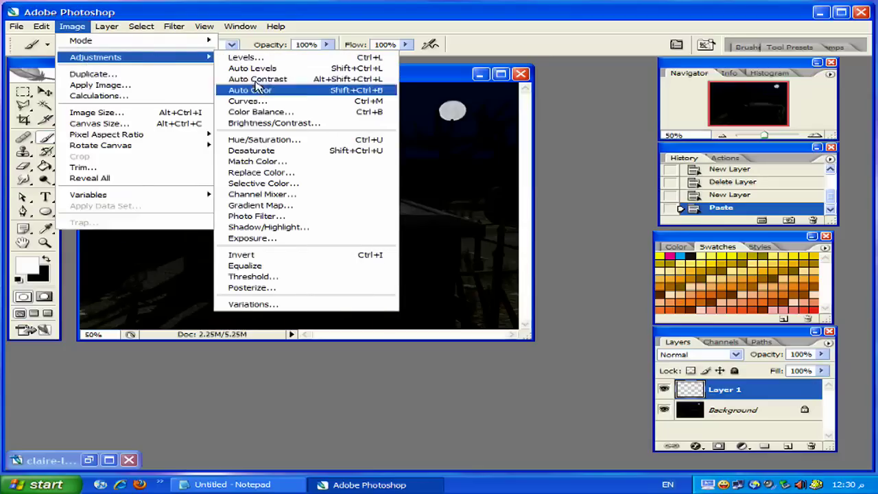
pyautogui.click(276, 142)
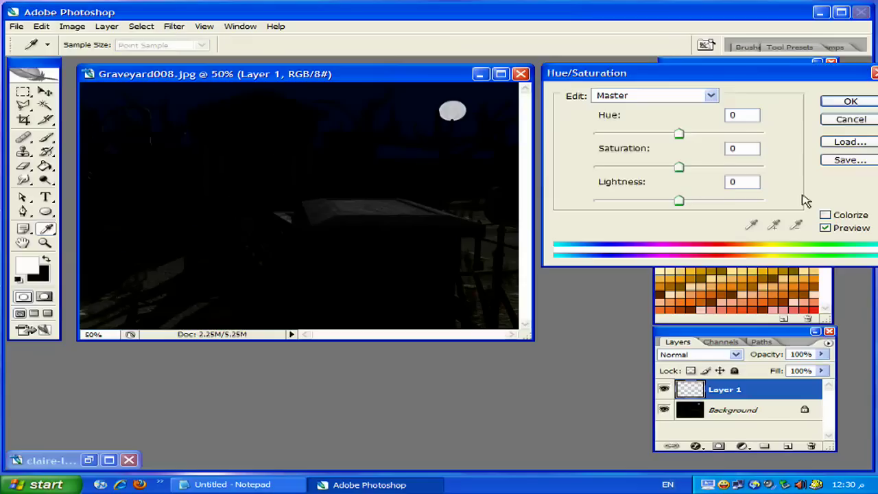
pyautogui.click(821, 216)
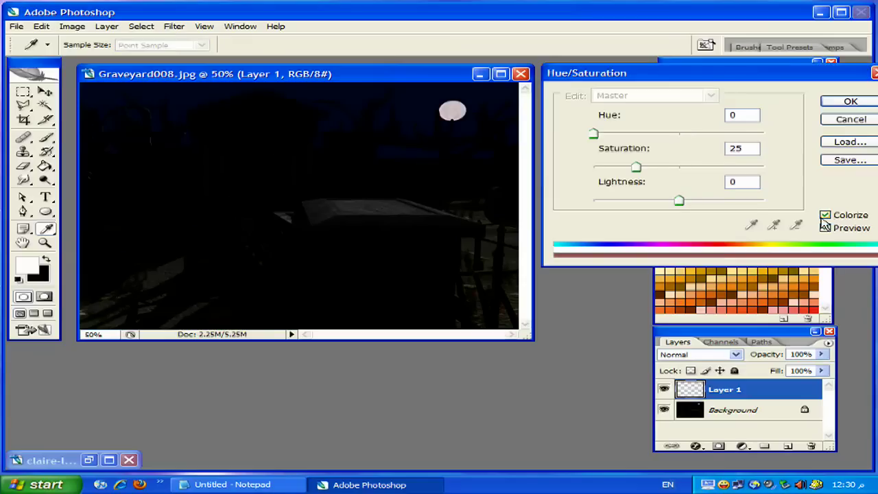
pyautogui.click(835, 216)
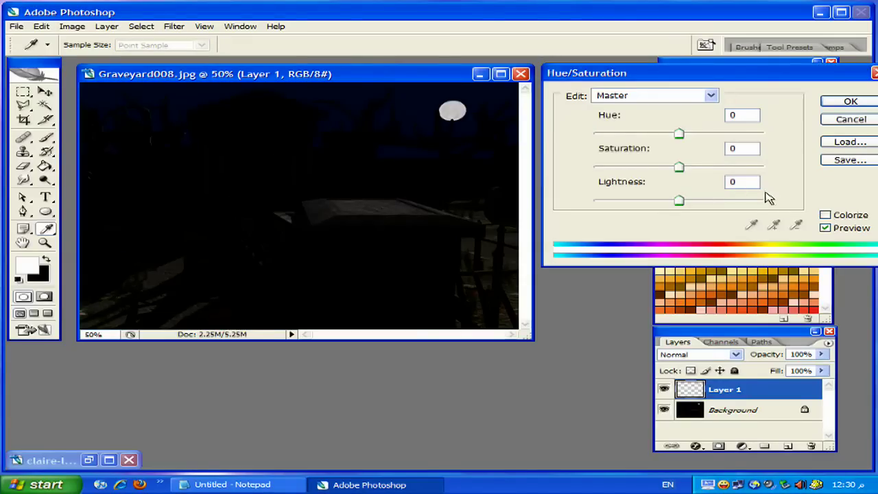
pyautogui.moveTo(676, 202); pyautogui.dragTo(594, 200)
pyautogui.moveTo(677, 168); pyautogui.dragTo(578, 172)
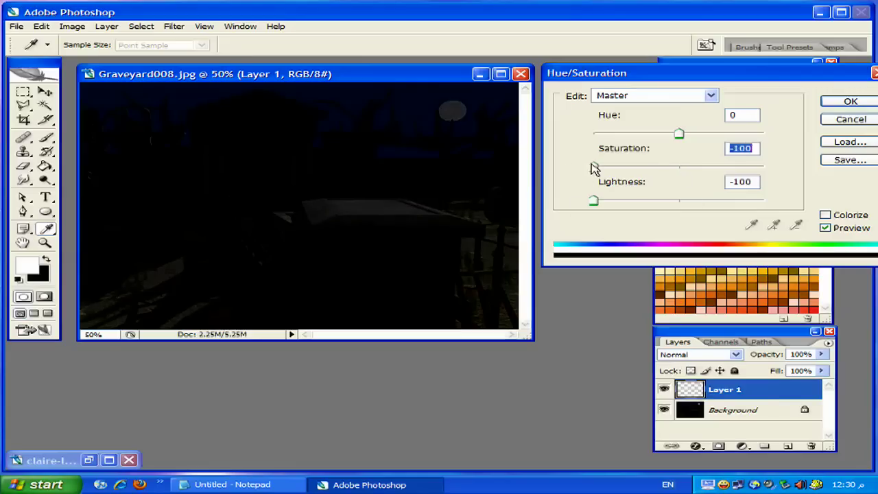
pyautogui.moveTo(686, 134); pyautogui.dragTo(529, 137)
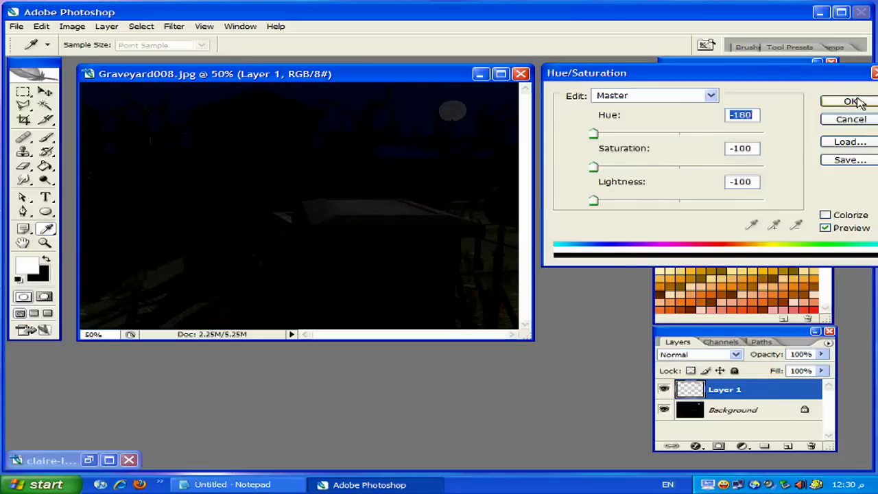
pyautogui.click(850, 101)
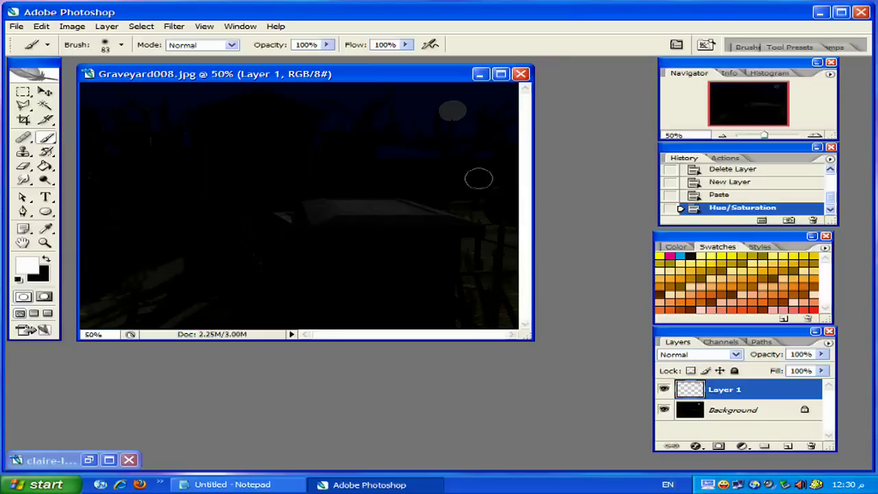
# - Check Layer 1 with Background hidden, then invert Layer 1's colours
pyautogui.click(664, 410)
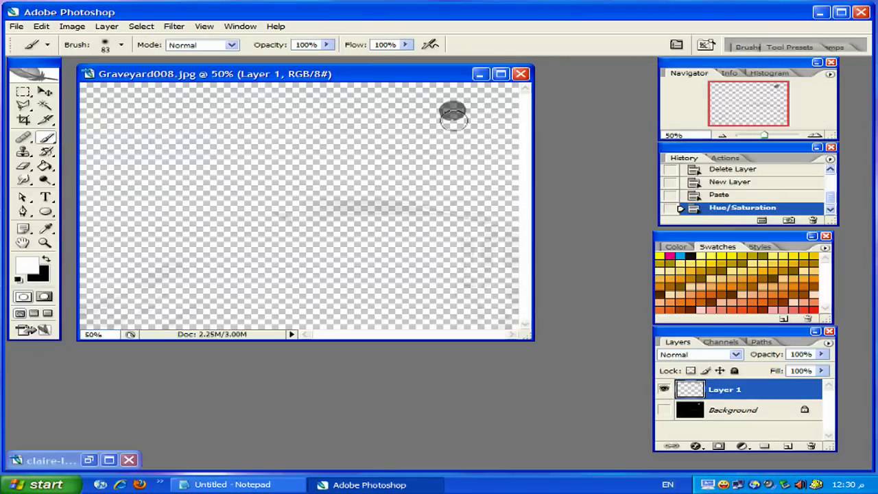
pyautogui.click(664, 410)
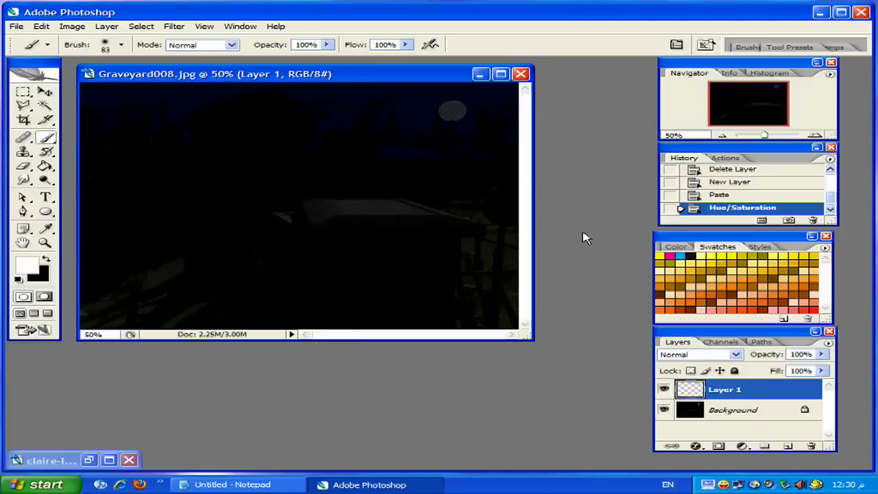
pyautogui.click(71, 27)
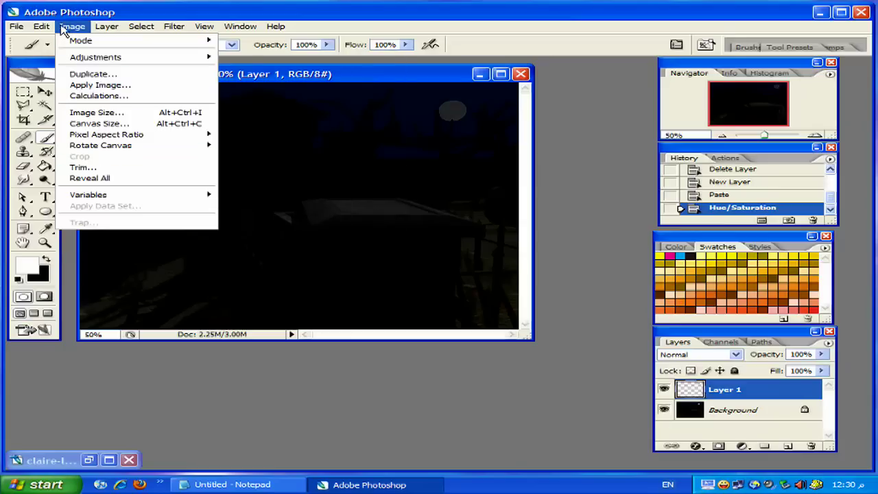
pyautogui.moveTo(95, 57)
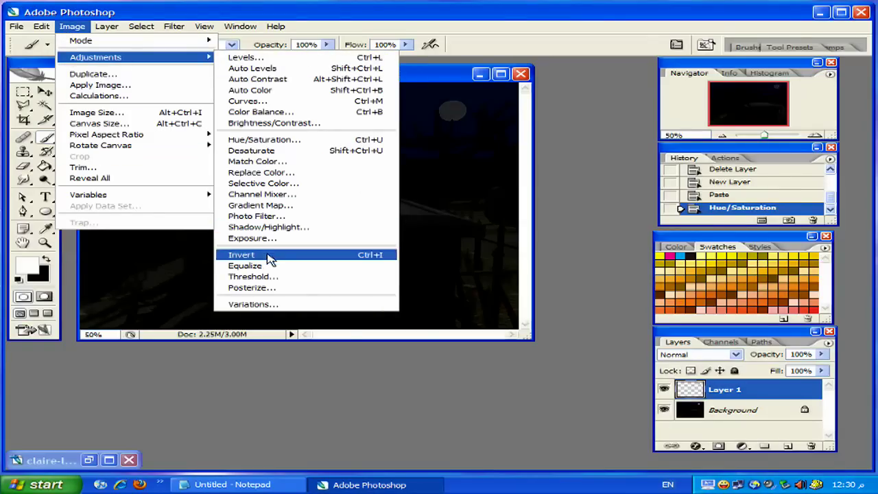
pyautogui.click(267, 256)
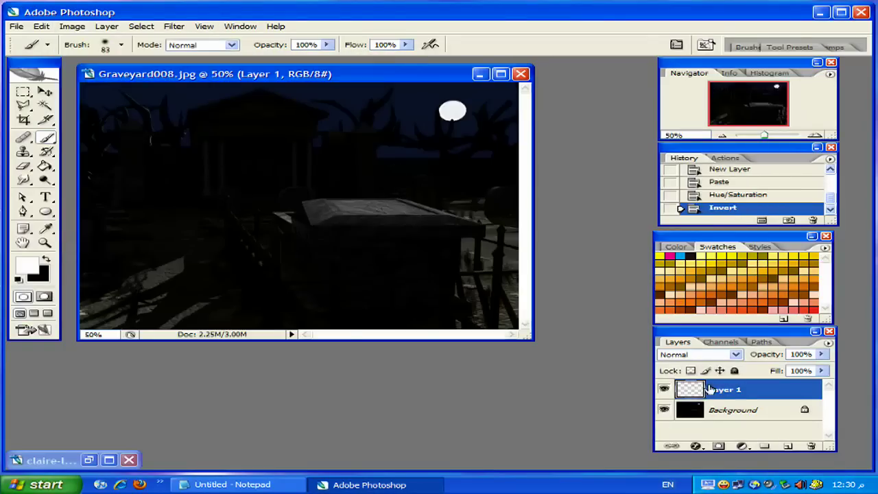
# - Duplicate Layer 1 three times
pyautogui.moveTo(694, 409); pyautogui.dragTo(788, 446)
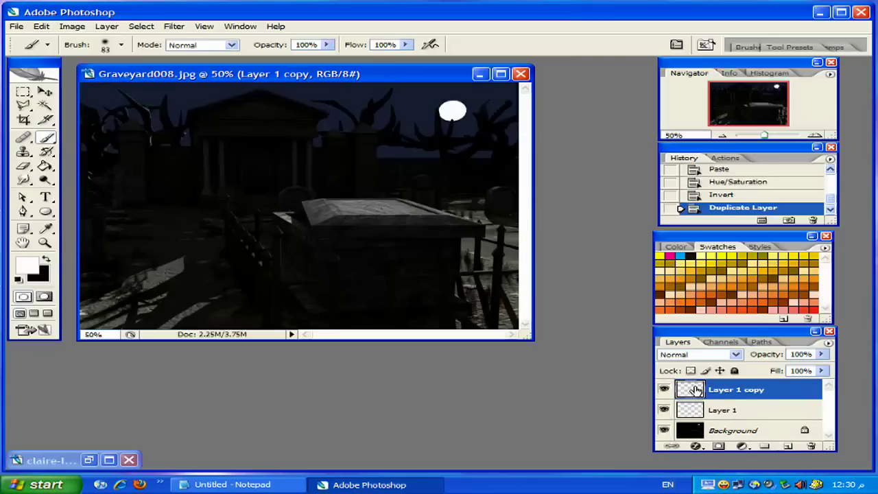
pyautogui.moveTo(690, 410); pyautogui.dragTo(788, 446)
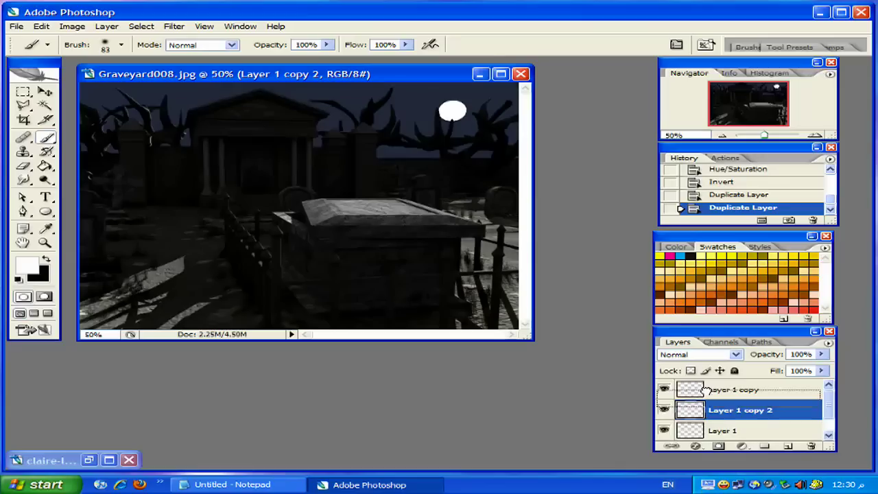
pyautogui.moveTo(693, 390); pyautogui.dragTo(788, 446)
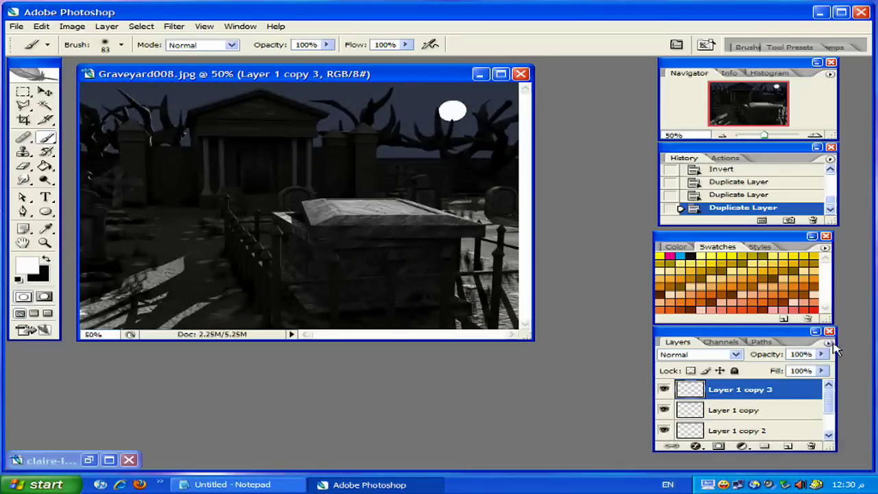
# - Merge the three copies back down into Layer 1 and toggle it to compare with the original
pyautogui.click(828, 343)
pyautogui.click(728, 284)
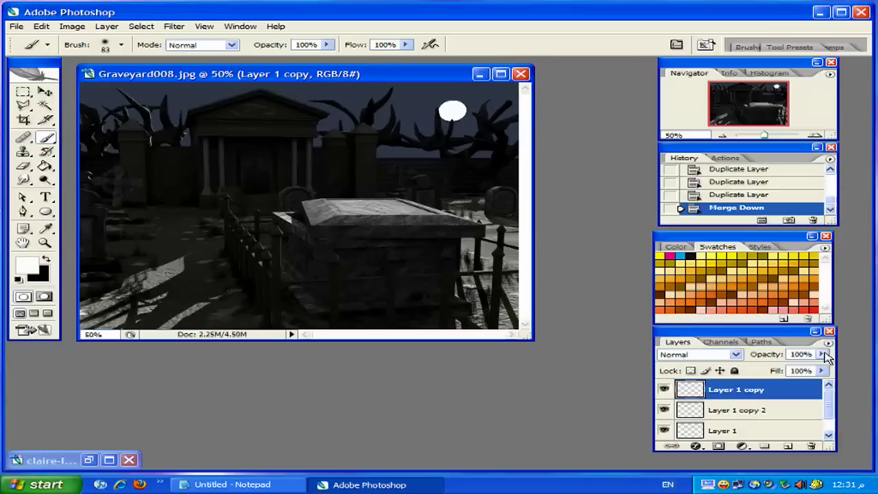
pyautogui.click(828, 342)
pyautogui.click(727, 284)
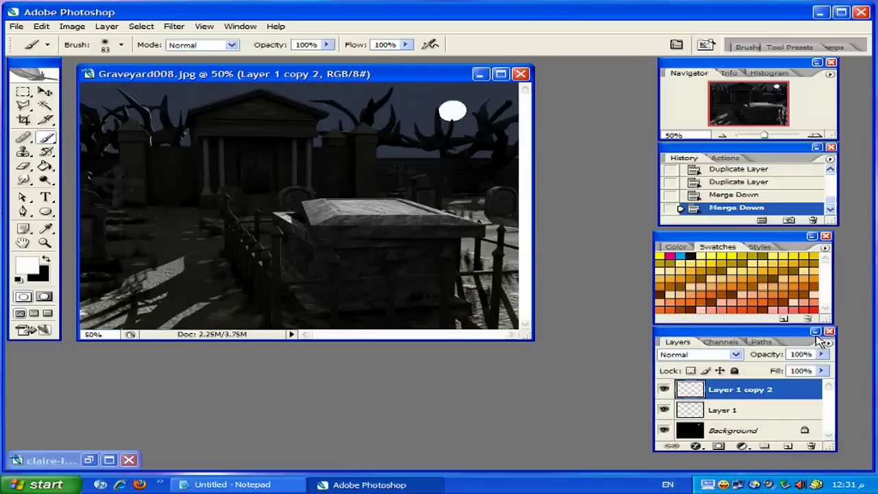
pyautogui.click(828, 342)
pyautogui.click(727, 284)
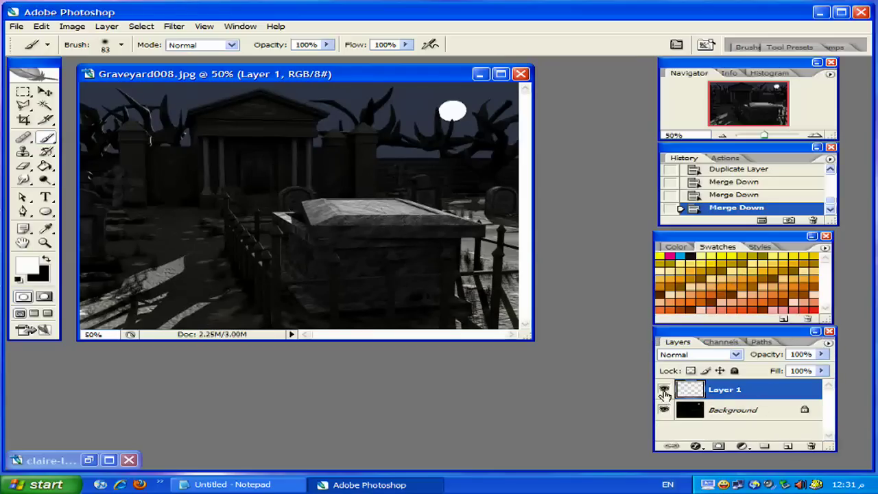
pyautogui.click(664, 389)
pyautogui.click(664, 389)
# - Set the graveyard image aside and review Notepad's closing lines on the two ways and subscribing
pyautogui.click(480, 73)
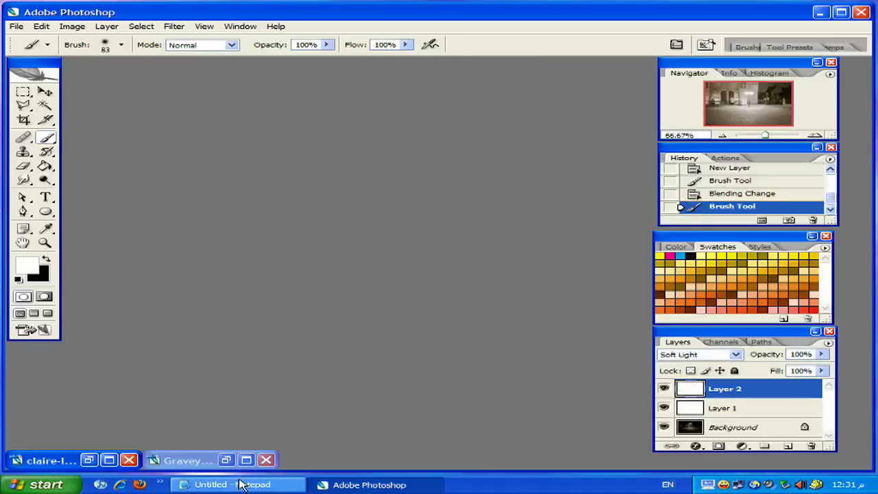
pyautogui.click(242, 484)
pyautogui.moveTo(823, 232); pyautogui.dragTo(818, 285)
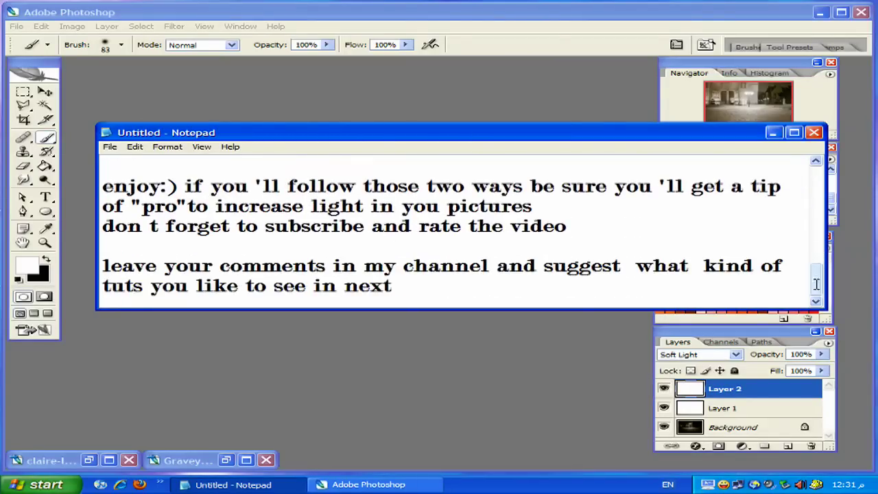
pyautogui.moveTo(186, 187)
pyautogui.mouseDown()
pyautogui.moveTo(782, 185)
pyautogui.moveTo(772, 200)
pyautogui.mouseUp()
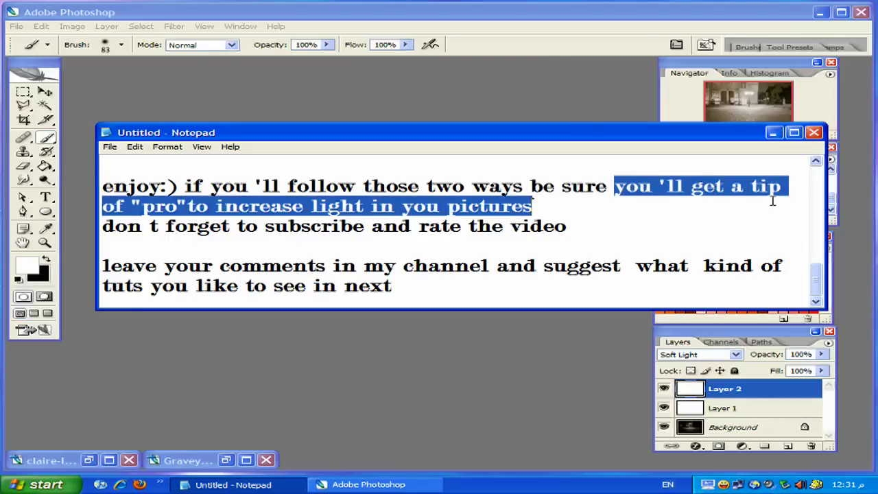
pyautogui.moveTo(104, 228); pyautogui.dragTo(571, 232)
# - Go over the comment and tutorial-suggestion requests, then hide Notepad and restore the graveyard image
pyautogui.moveTo(108, 265); pyautogui.dragTo(490, 266)
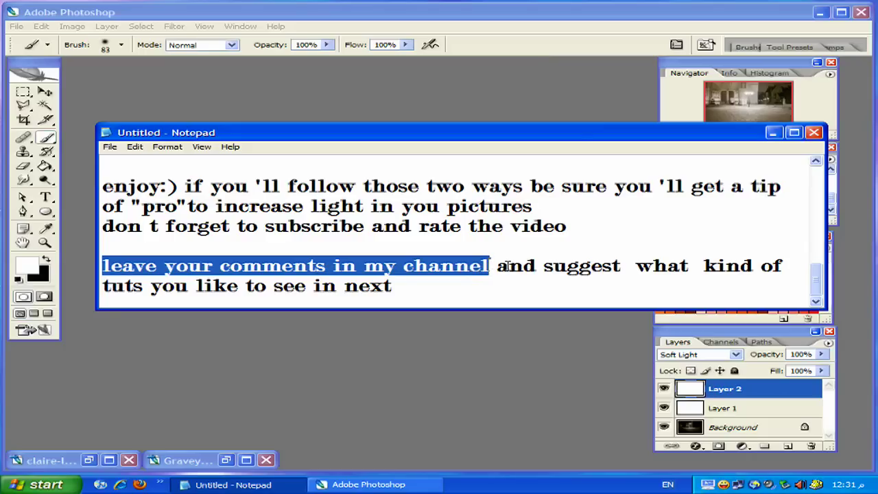
pyautogui.moveTo(498, 266)
pyautogui.mouseDown()
pyautogui.moveTo(768, 273)
pyautogui.moveTo(777, 286)
pyautogui.mouseUp()
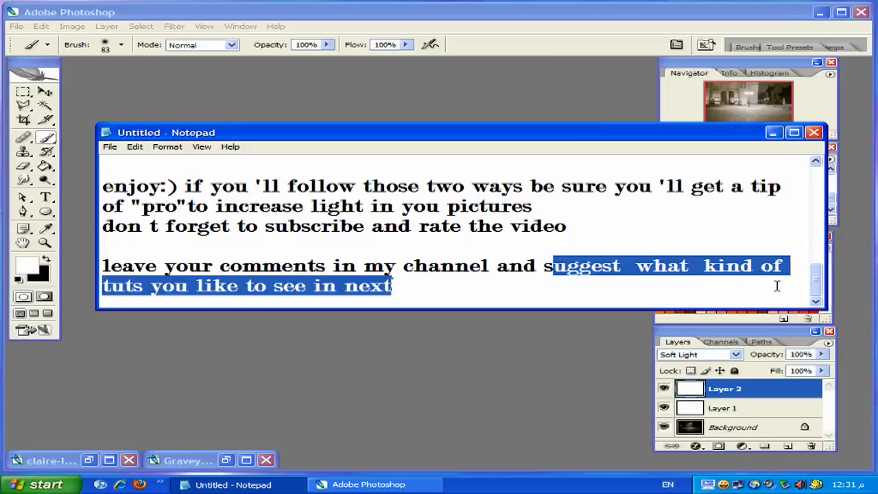
pyautogui.click(419, 287)
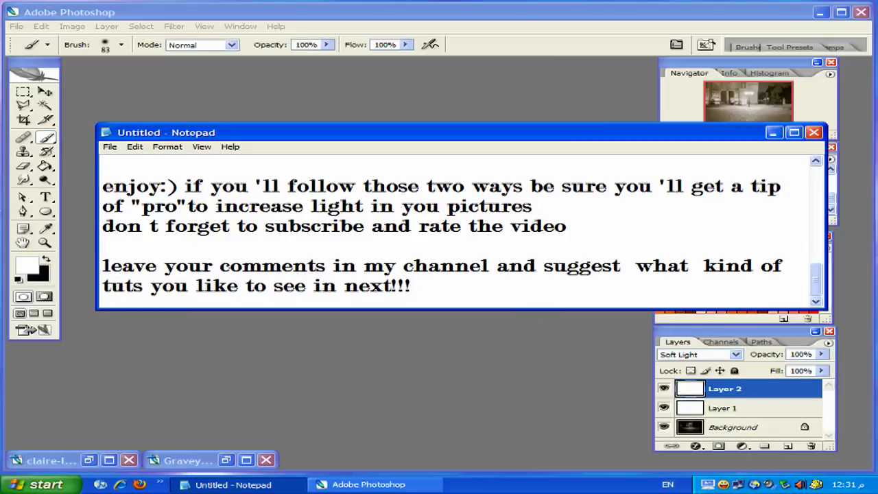
pyautogui.click(772, 133)
pyautogui.click(225, 459)
# - Hide Layers 2 and 1 on the street photo to reveal the original dark image
pyautogui.click(89, 460)
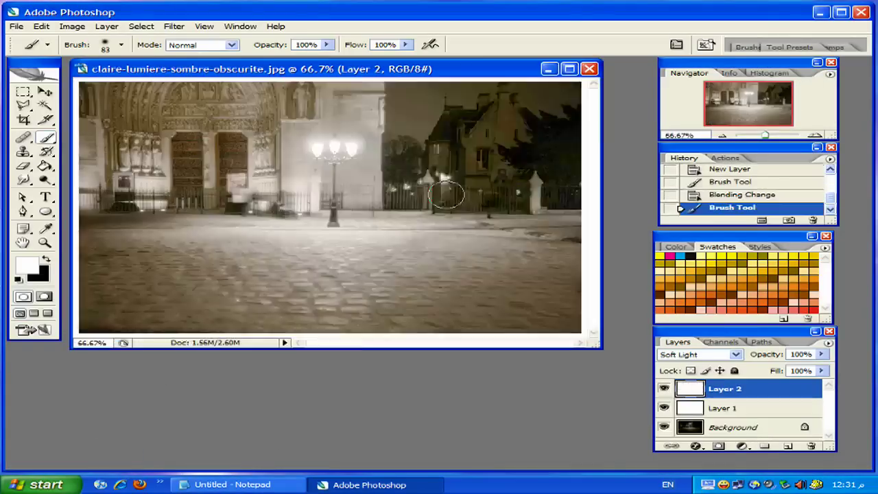
pyautogui.click(663, 388)
pyautogui.click(663, 408)
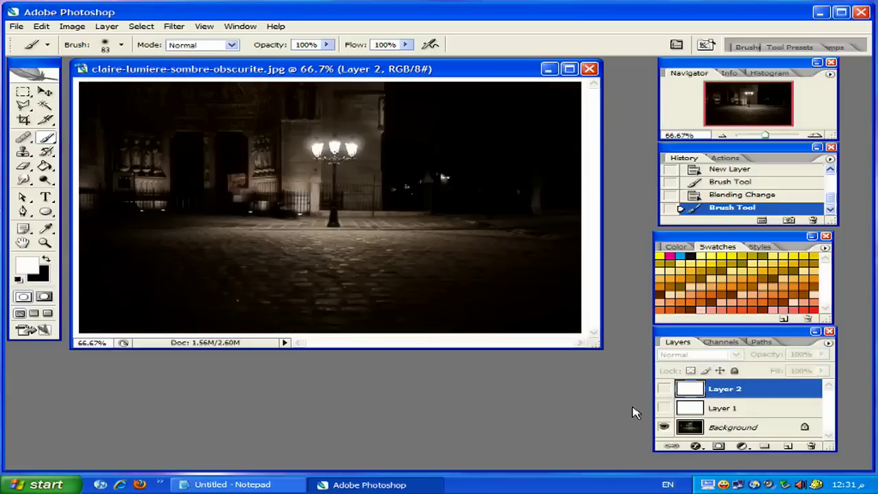
# - Toggle the graveyard's Layer 1 off and on to compare before and after brightening
pyautogui.click(549, 70)
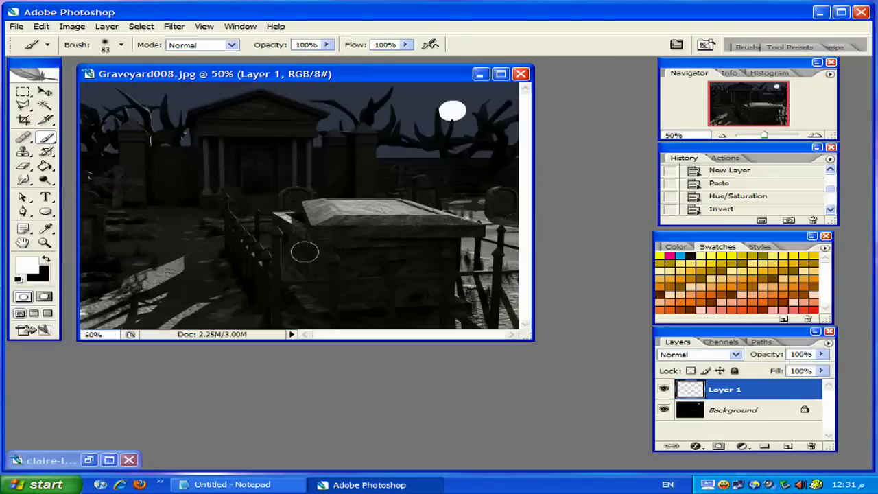
pyautogui.click(664, 389)
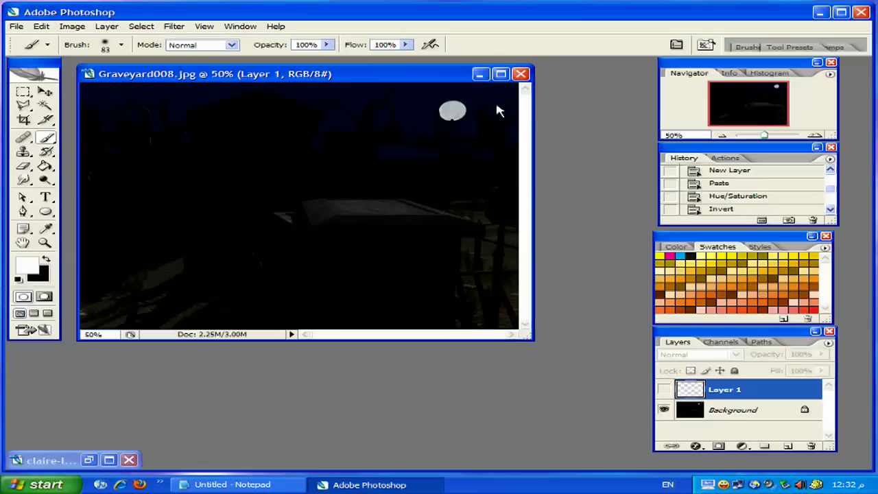
pyautogui.click(665, 389)
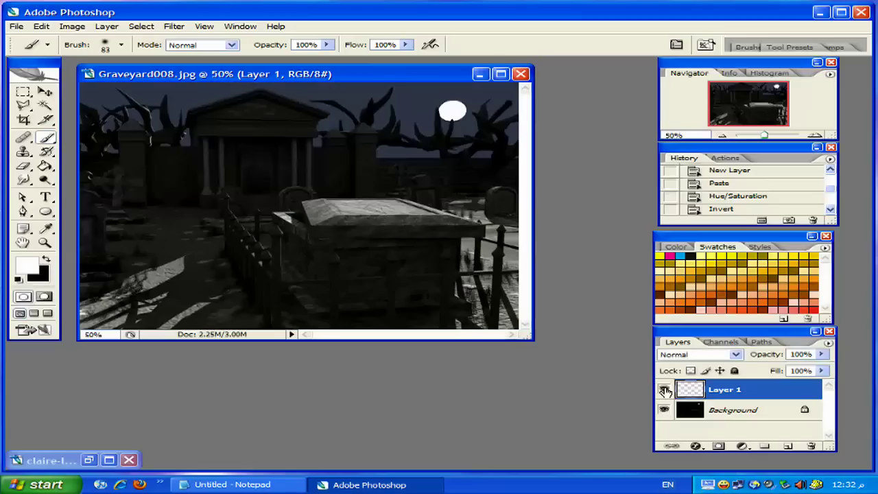
# - Return to the street photo and make Layers 1 and 2 visible again
pyautogui.click(90, 461)
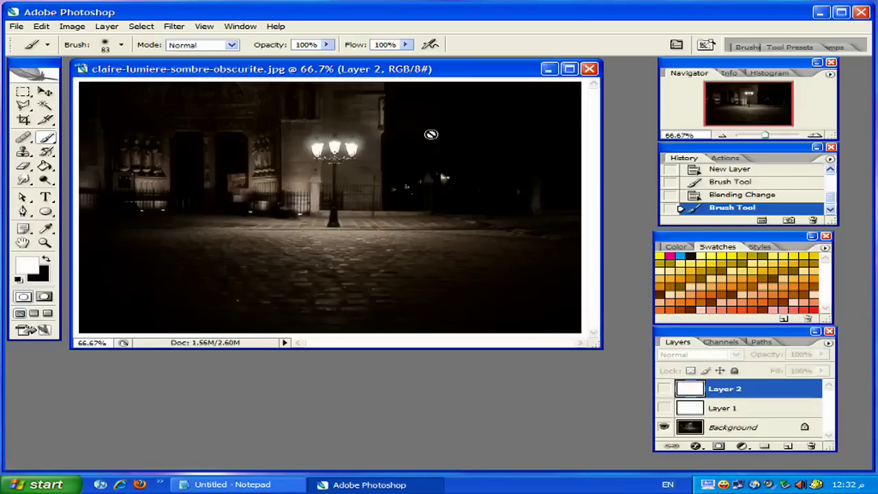
pyautogui.moveTo(665, 408); pyautogui.dragTo(664, 389)
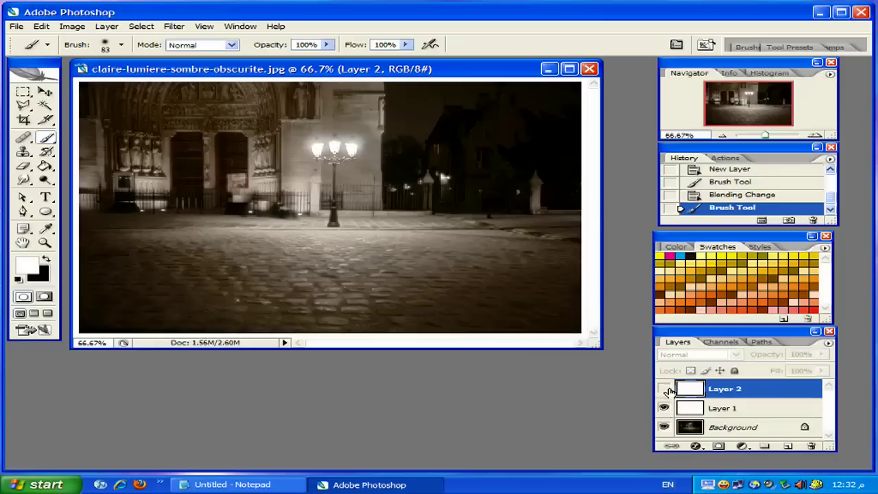
pyautogui.click(665, 389)
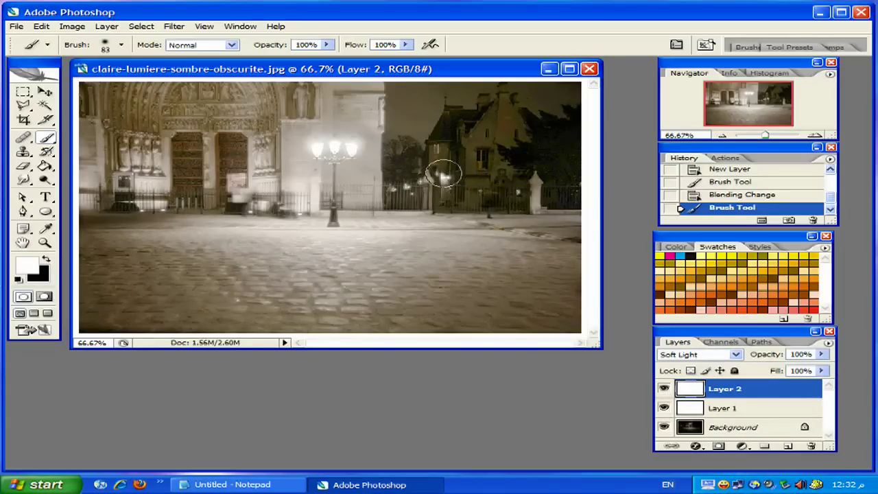